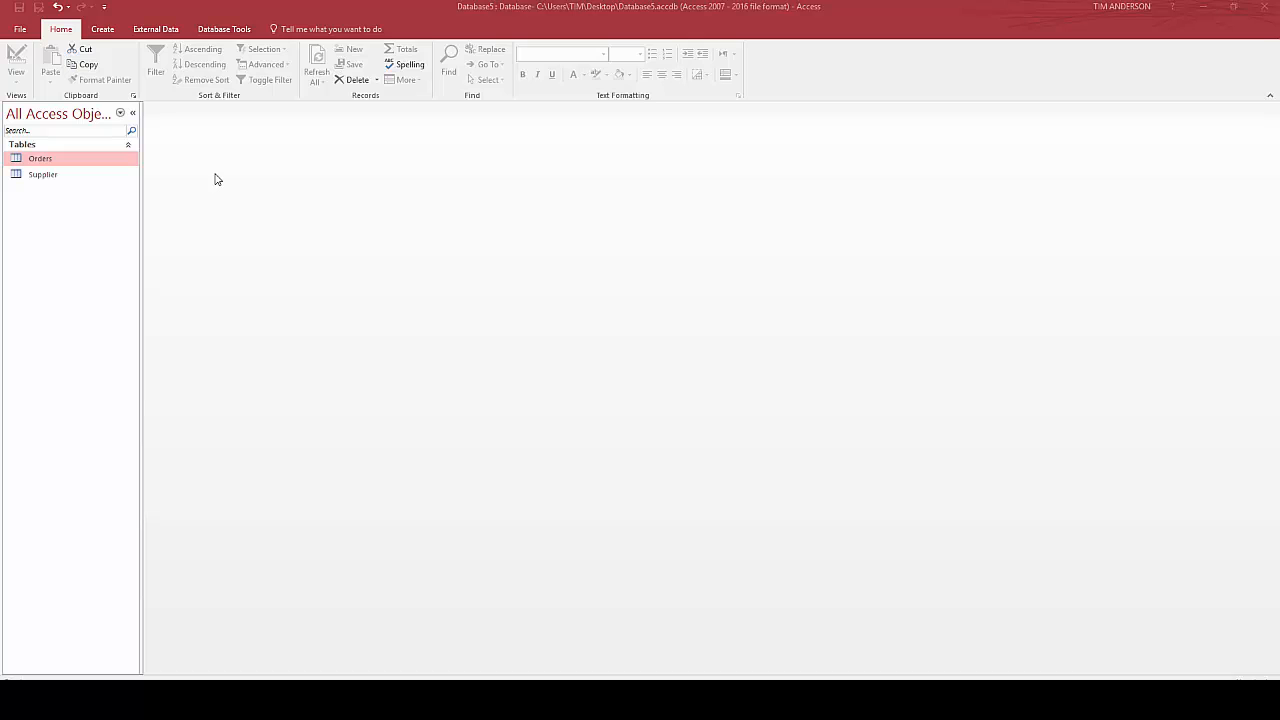
# Open the Orders table and widen its Supplier Name column to fit the full names
pyautogui.doubleClick(55, 161)
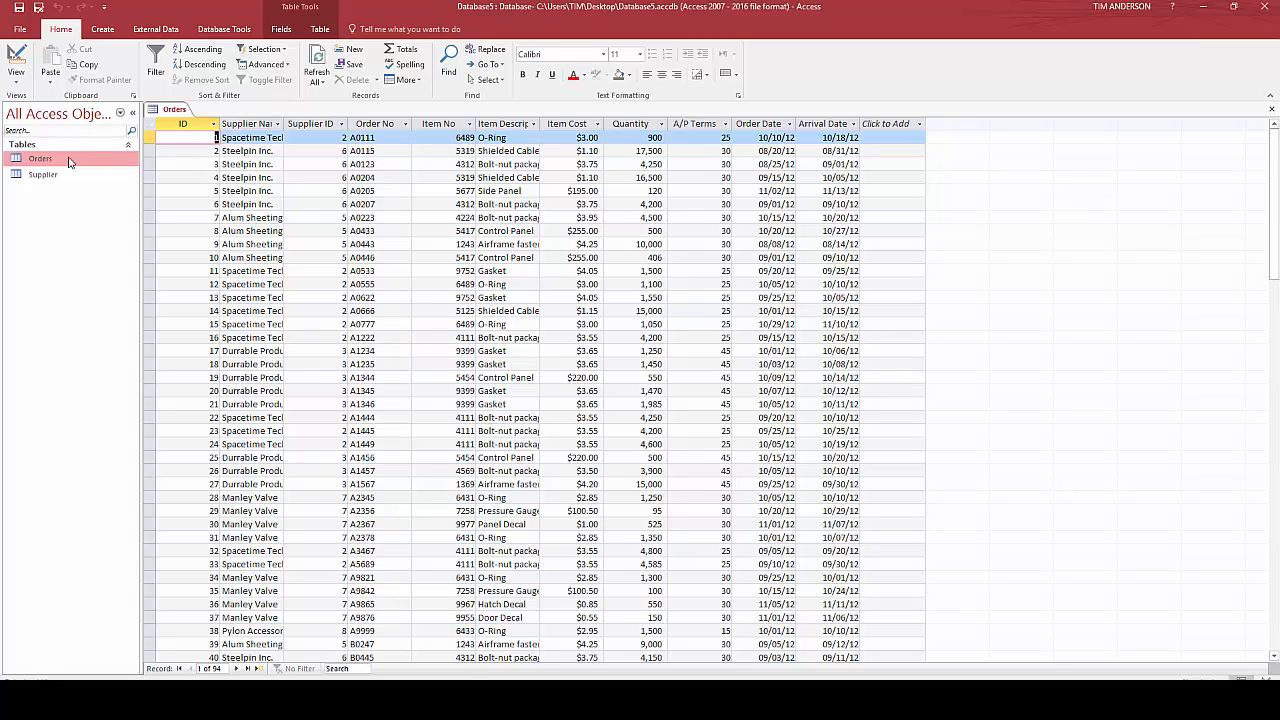
pyautogui.doubleClick(285, 123)
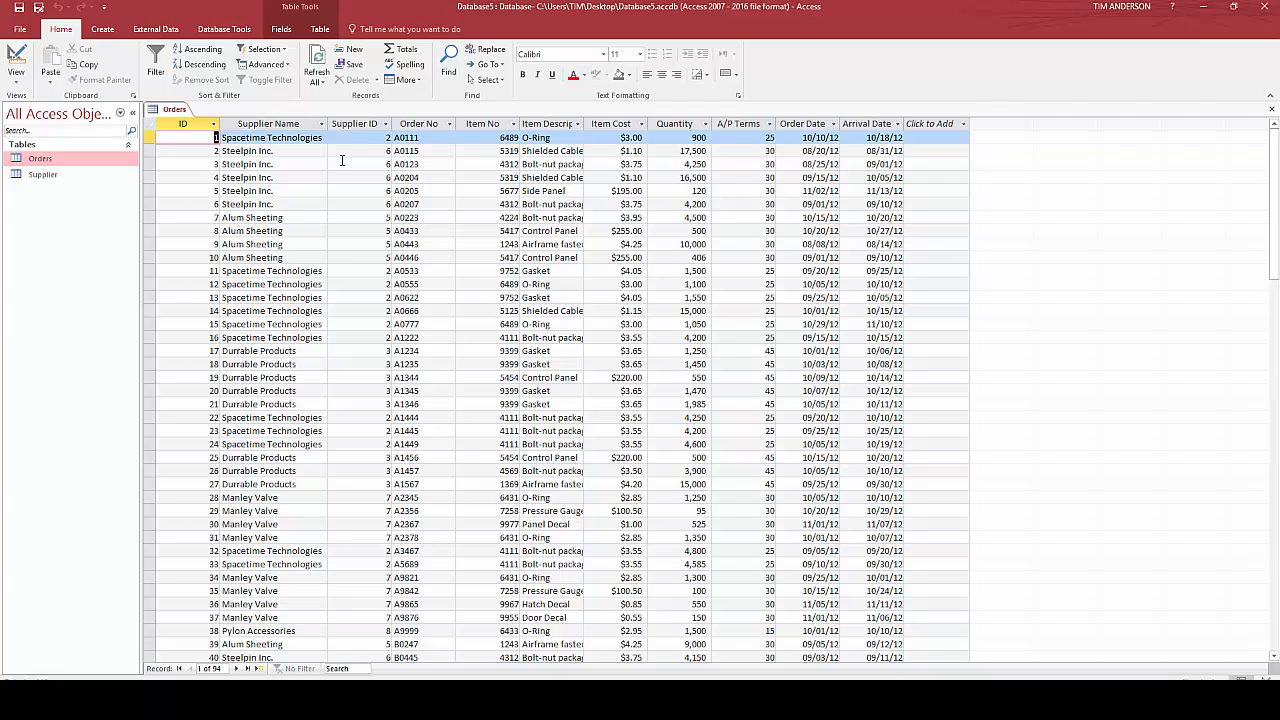
# Start a new table in Design view and define a Supplier ID field with the Number data type
pyautogui.click(105, 30)
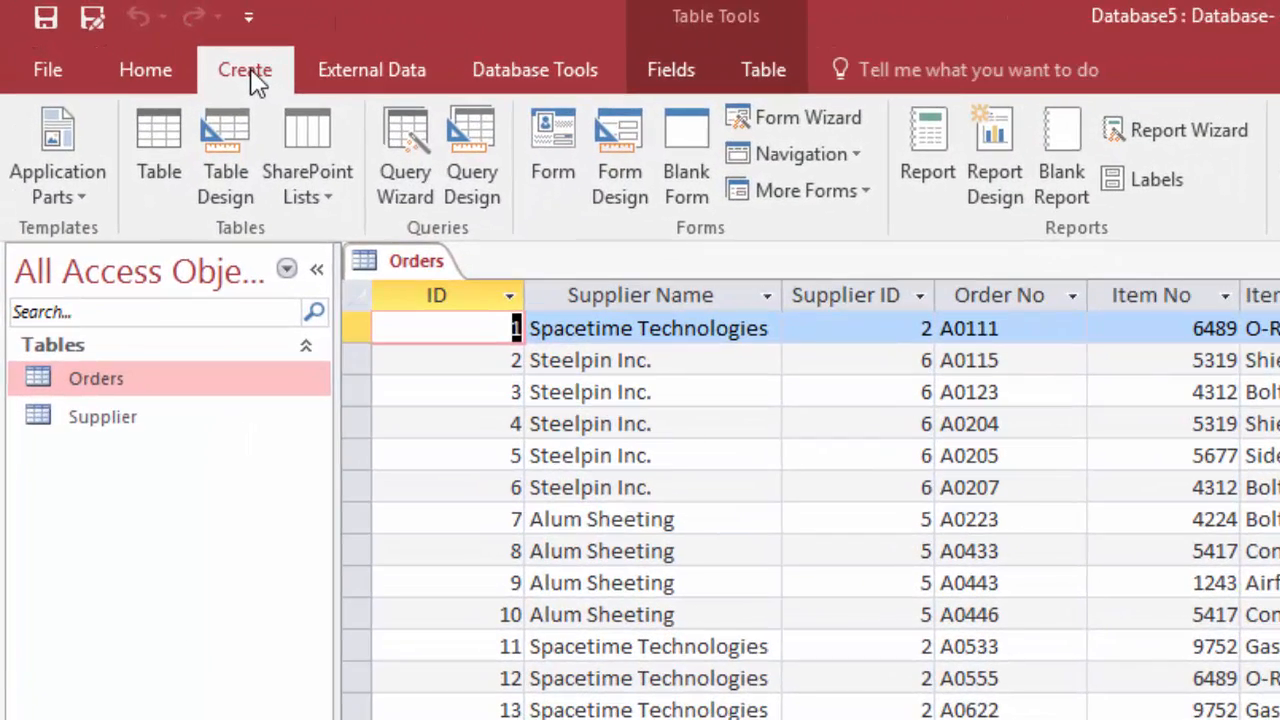
pyautogui.click(219, 164)
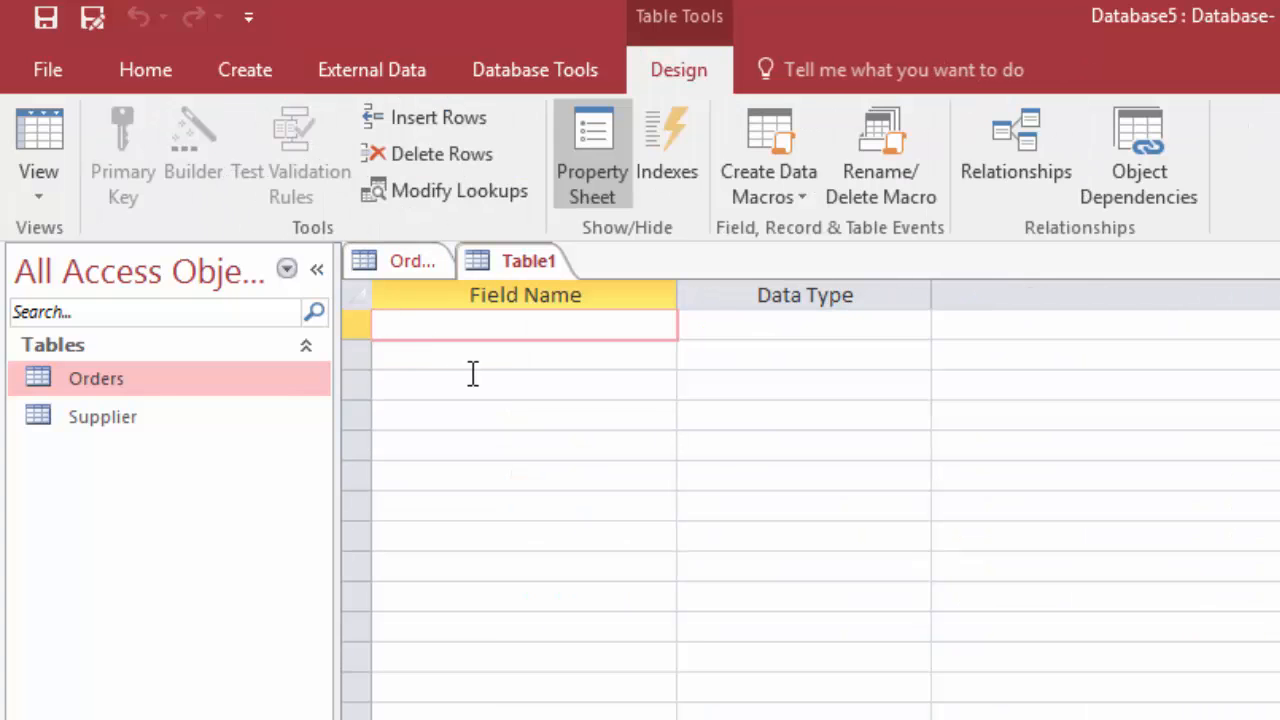
pyautogui.write('Supp')
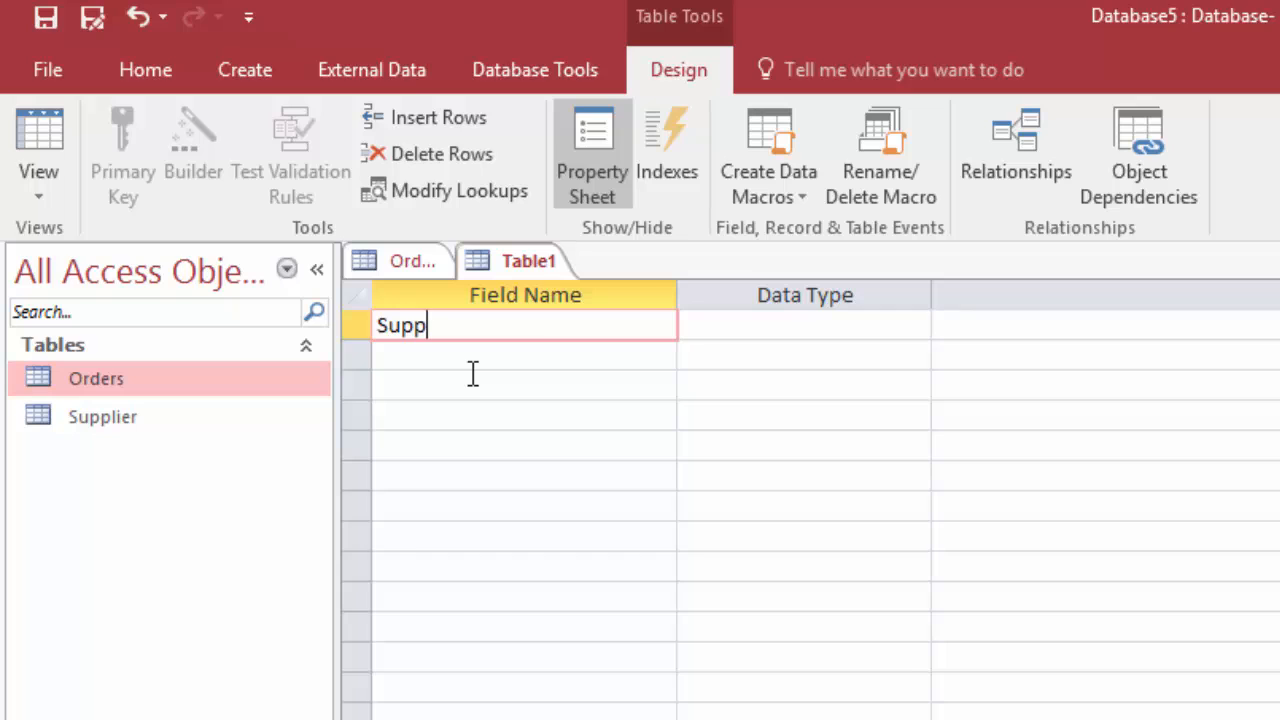
pyautogui.write('lier ID')
pyautogui.press('Tab')
pyautogui.write('n')
pyautogui.press('Tab')
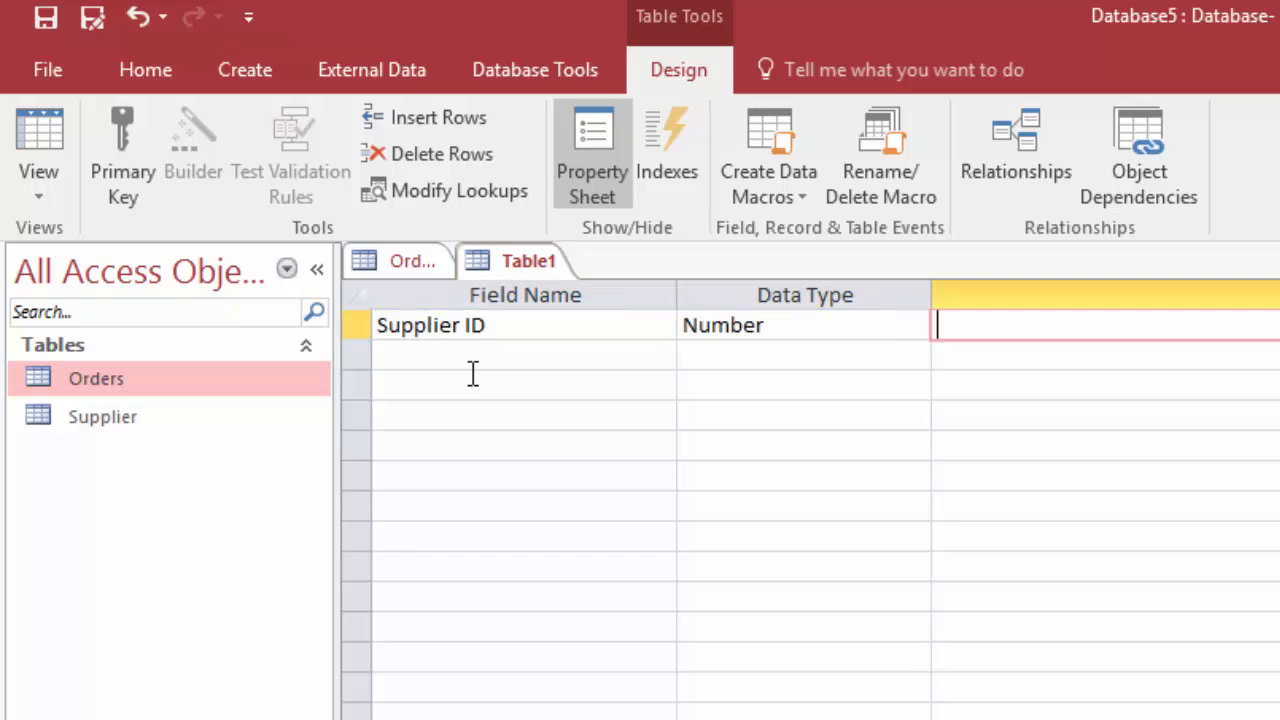
# Add a second field called Supplier Name with the Short Text data type
pyautogui.press('Tab')
pyautogui.write('Suppl')
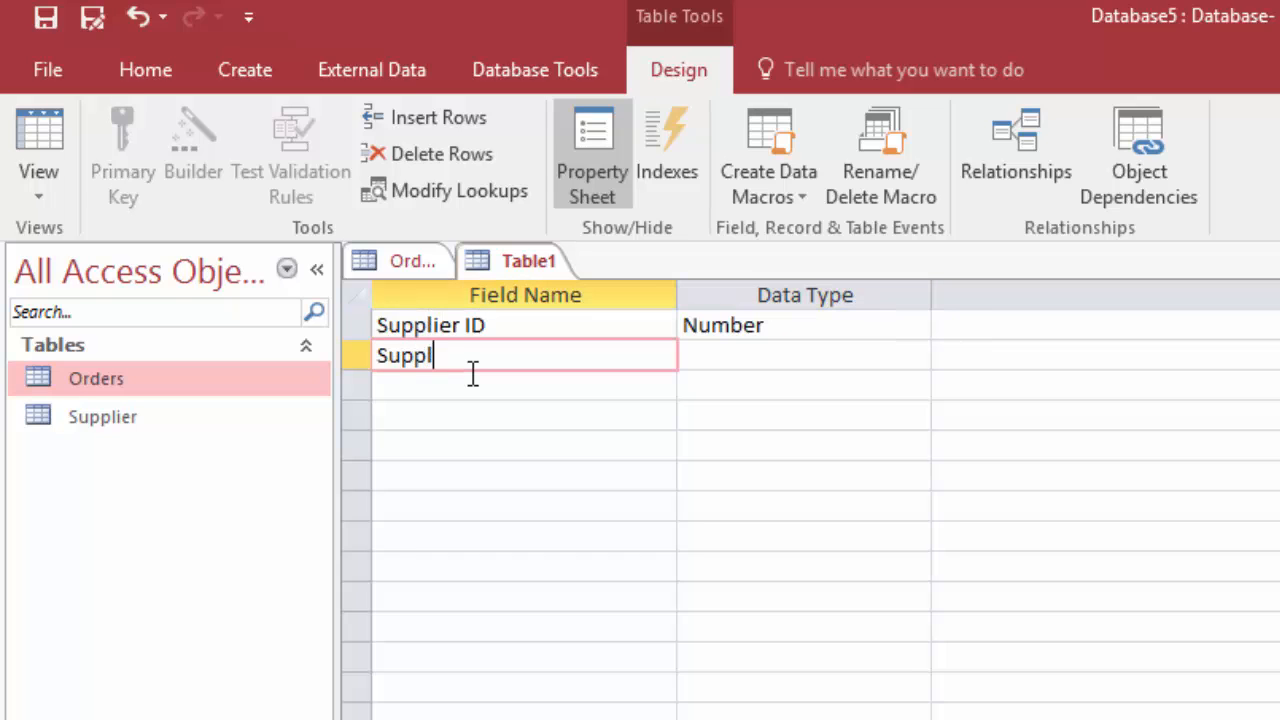
pyautogui.write('ier Name')
pyautogui.press('Tab')
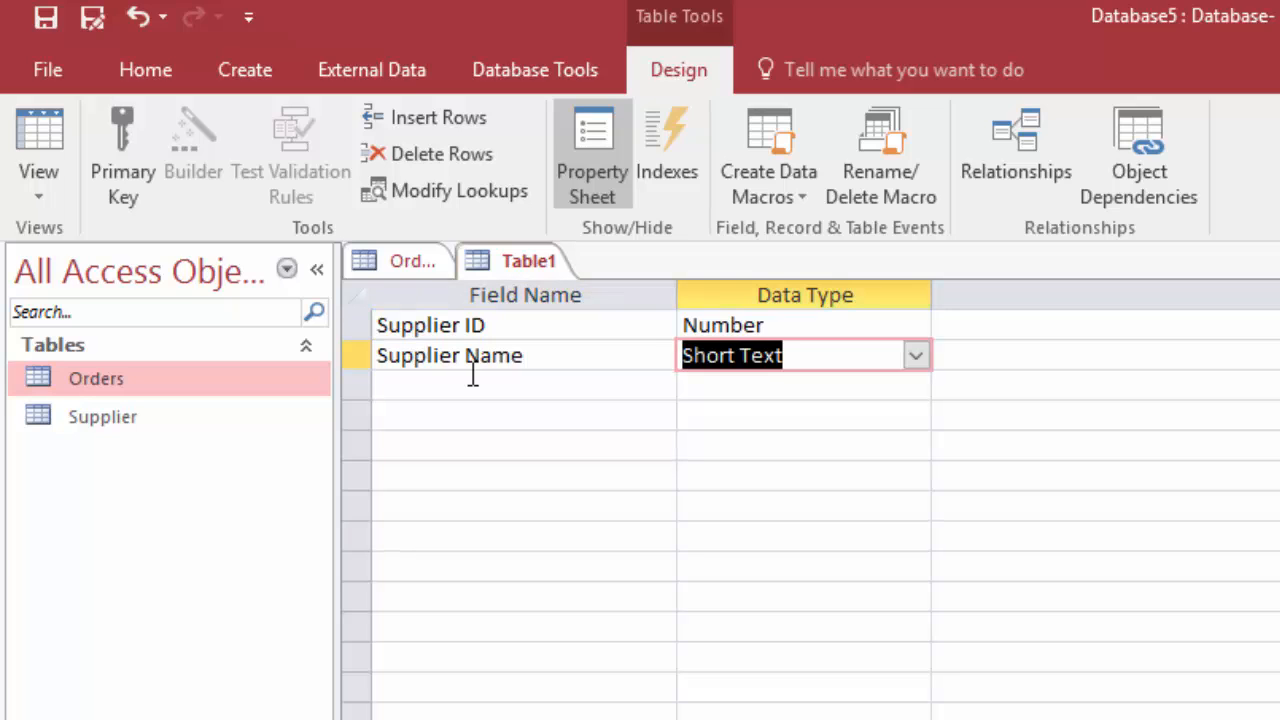
# Make Supplier ID the primary key of the new table
pyautogui.click(358, 327)
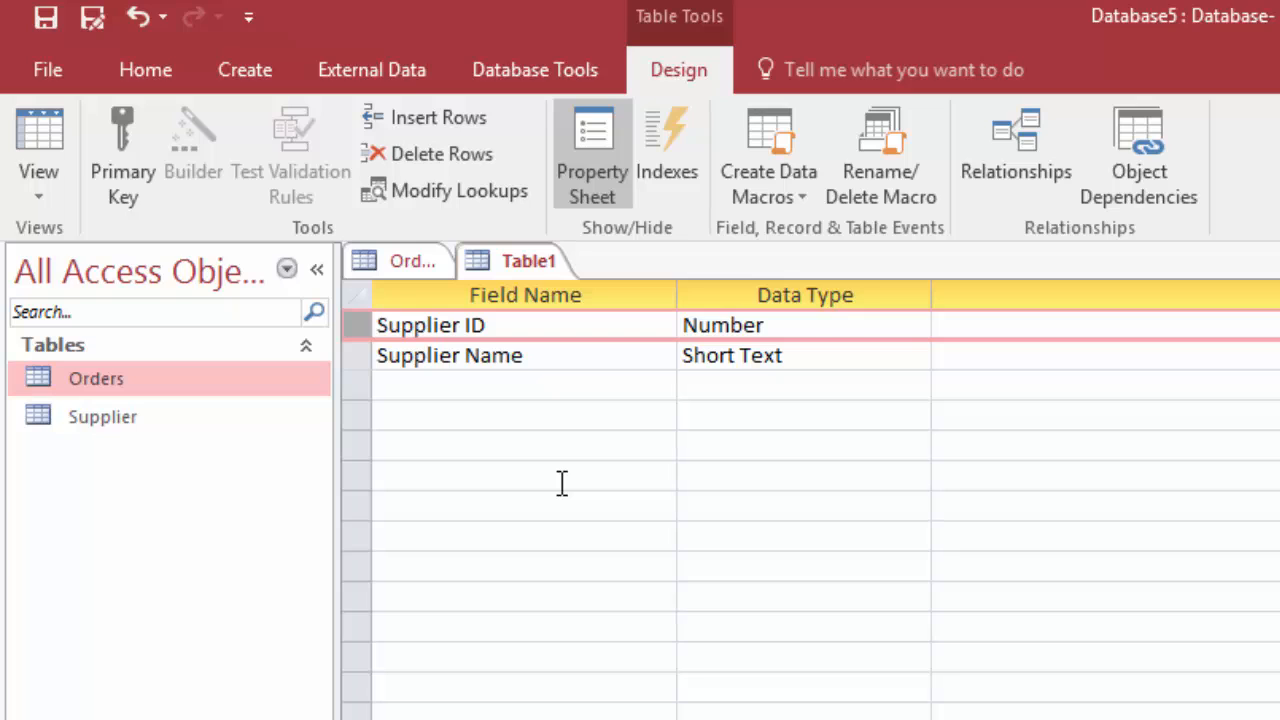
pyautogui.click(125, 166)
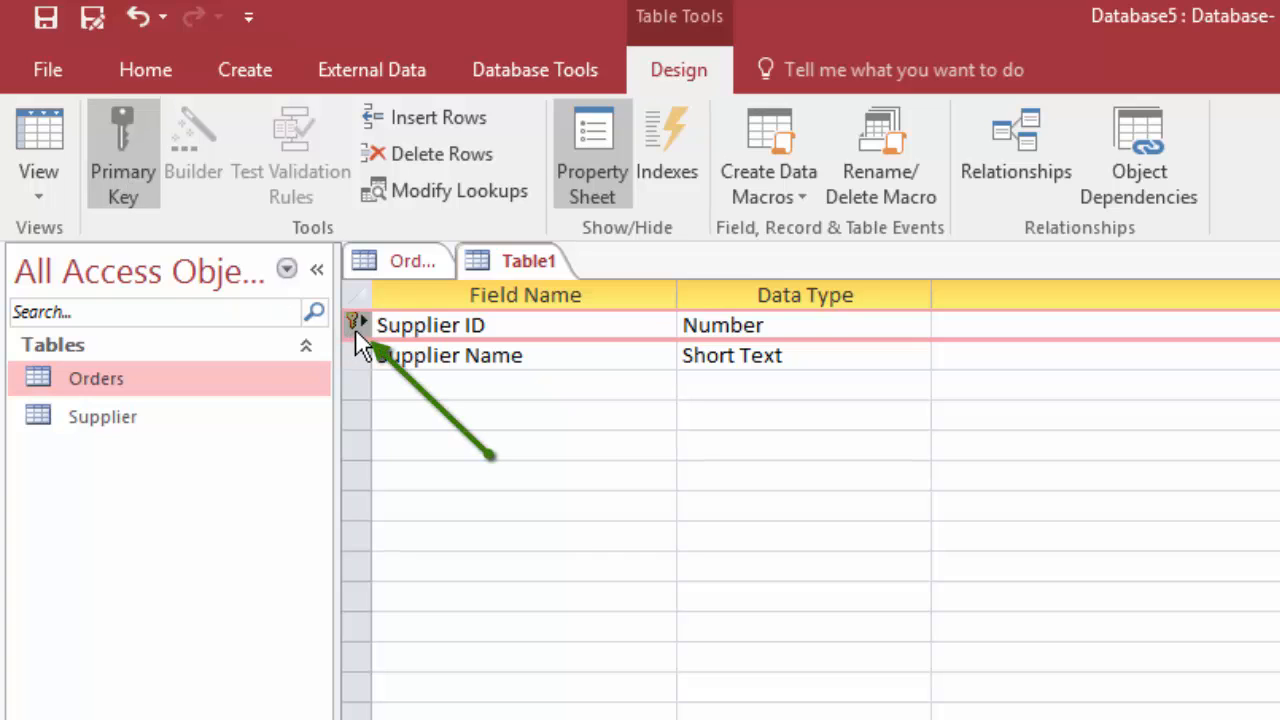
pyautogui.click(443, 386)
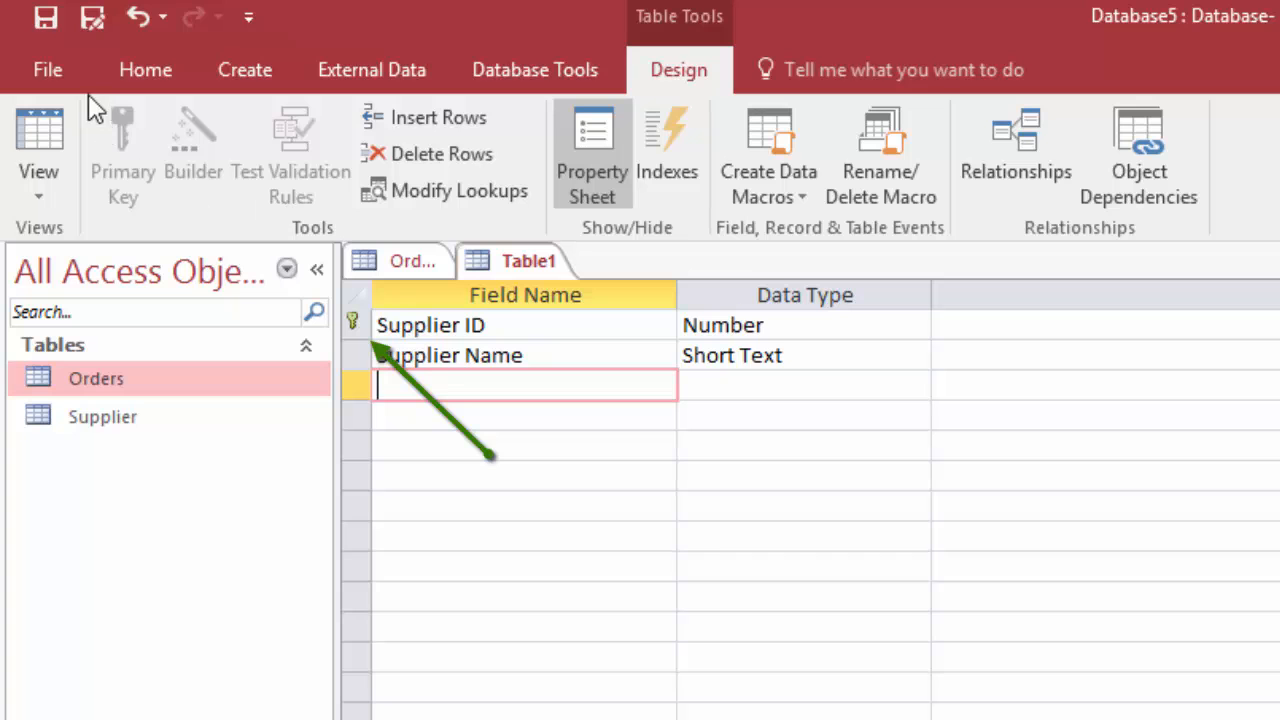
# Save the new table as Suppliers and close it
pyautogui.click(58, 72)
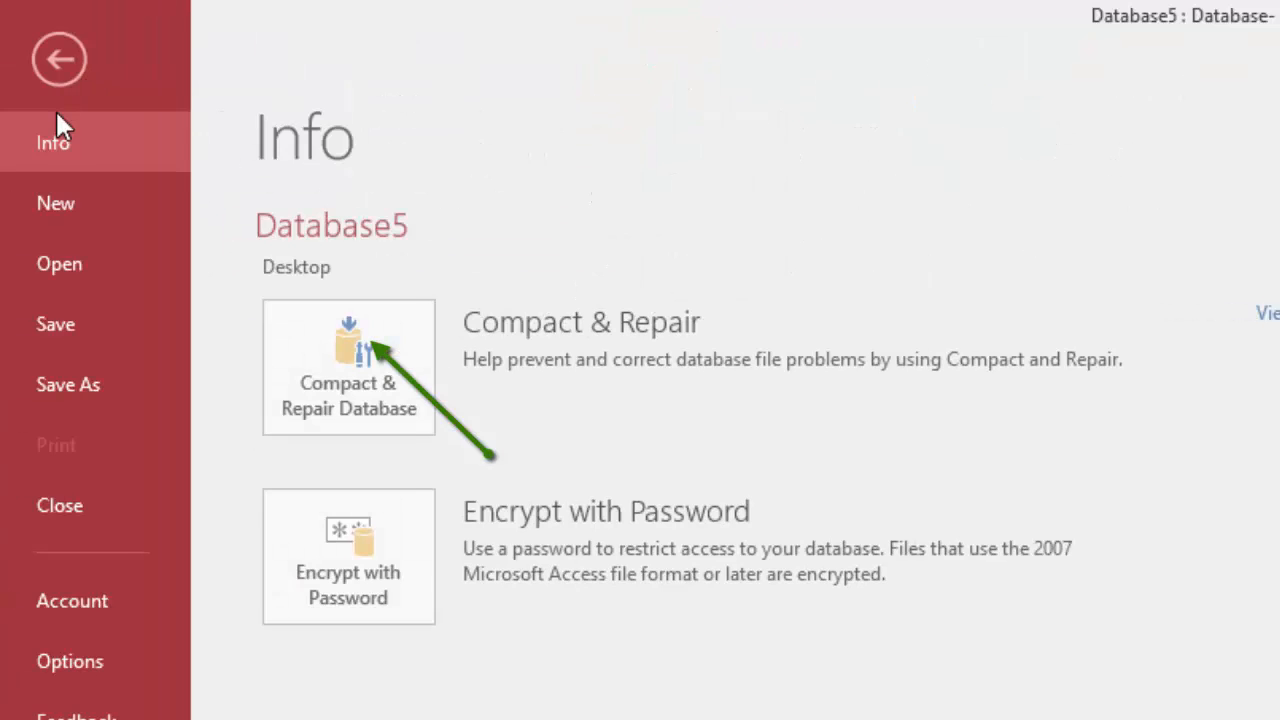
pyautogui.click(76, 319)
pyautogui.write('Supplier')
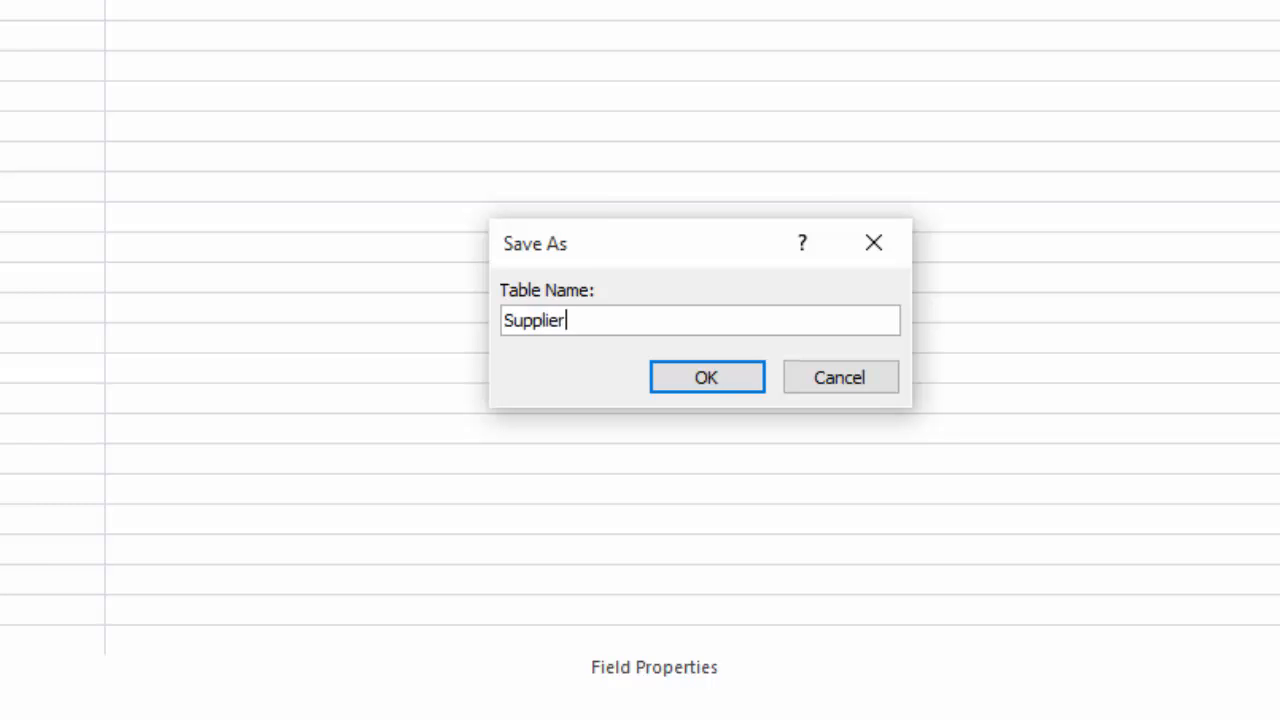
pyautogui.write('s')
pyautogui.click(690, 379)
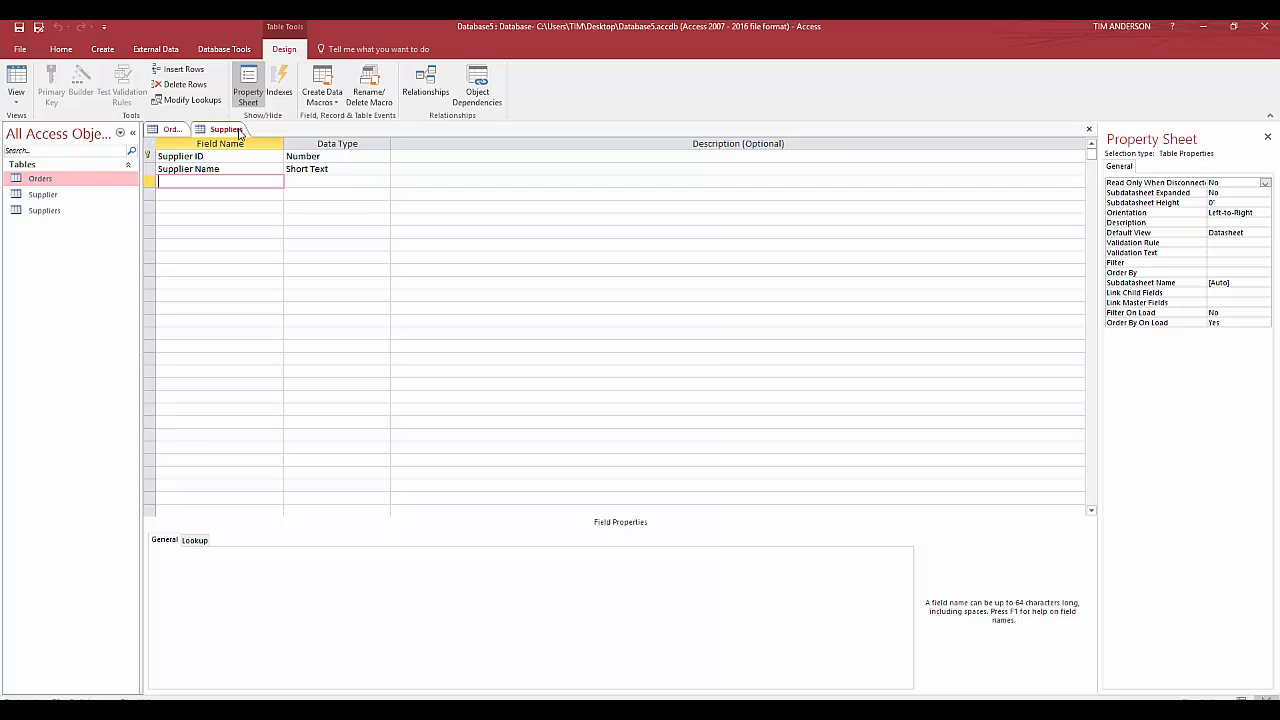
pyautogui.rightClick(238, 134)
pyautogui.click(267, 155)
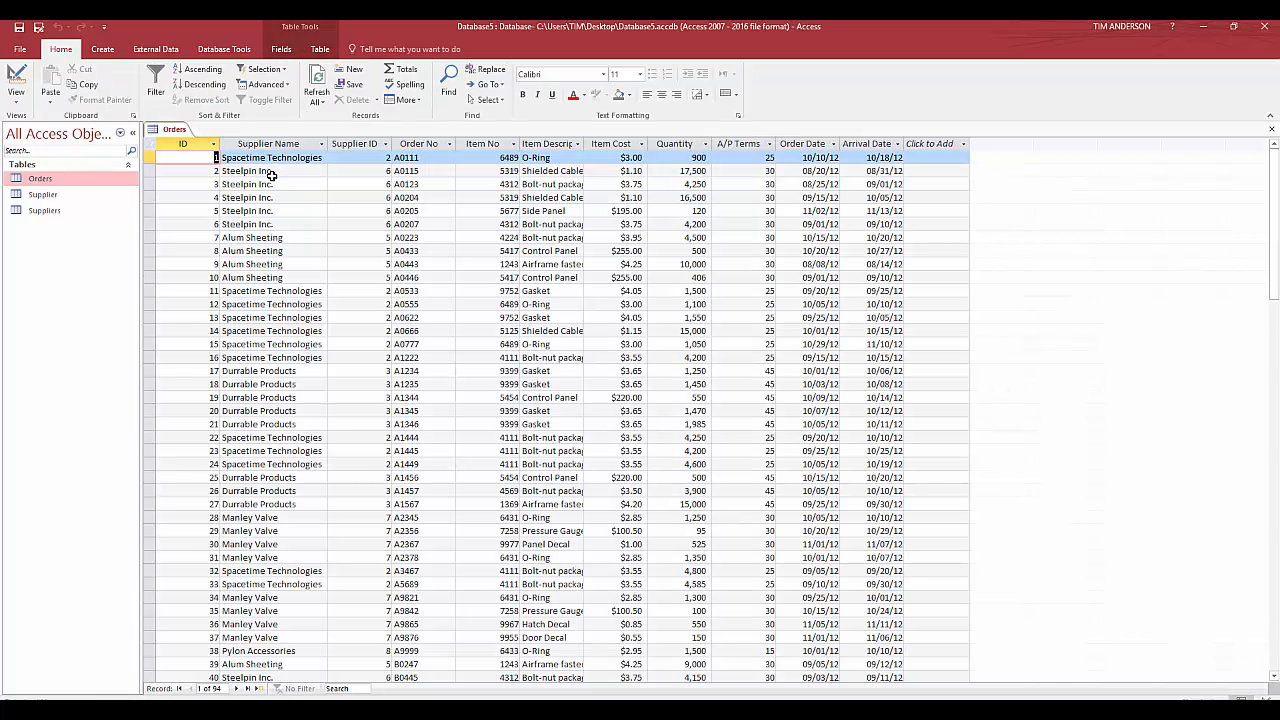
# Create a query in Design view based on the Orders table and enlarge its field list to show every field
pyautogui.click(103, 50)
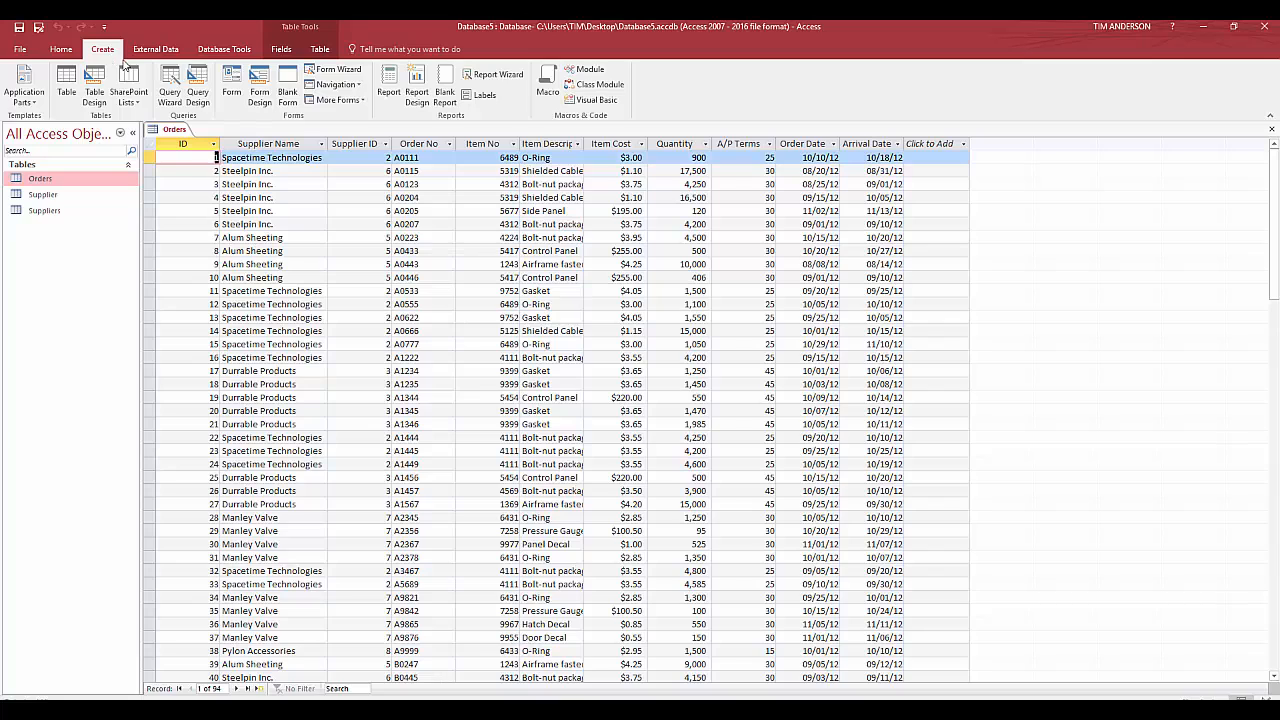
pyautogui.click(199, 98)
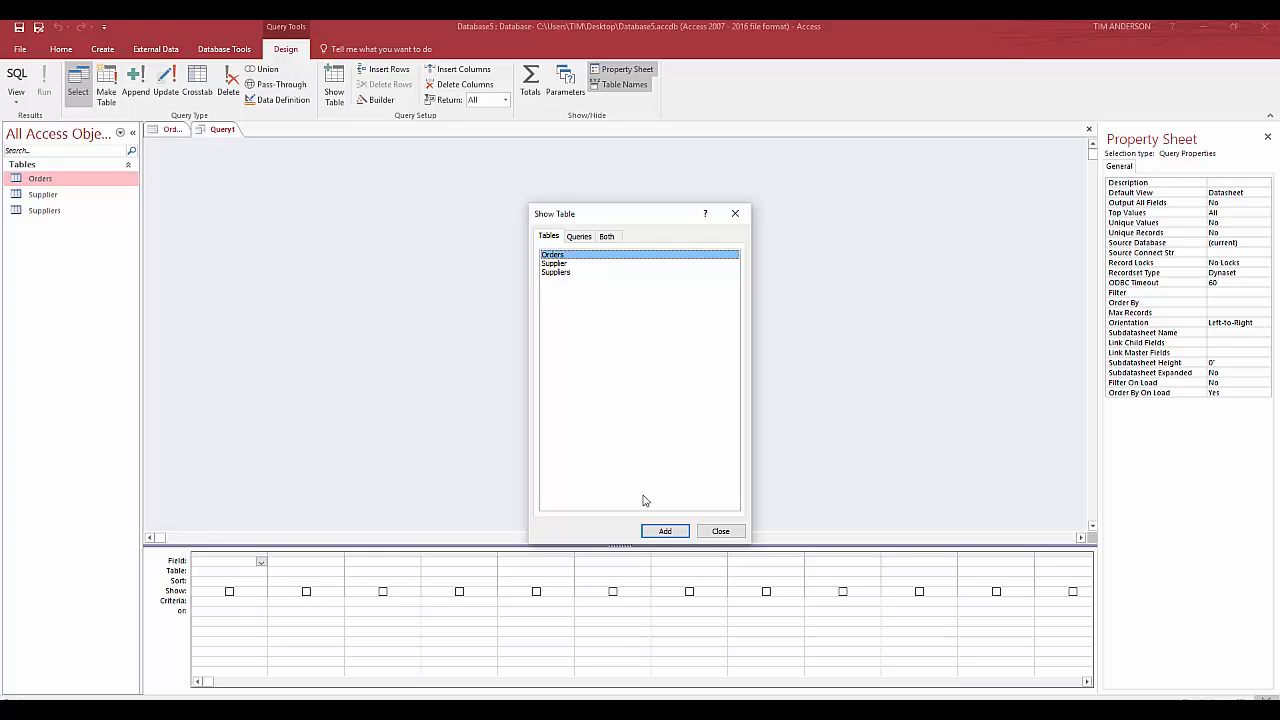
pyautogui.click(664, 531)
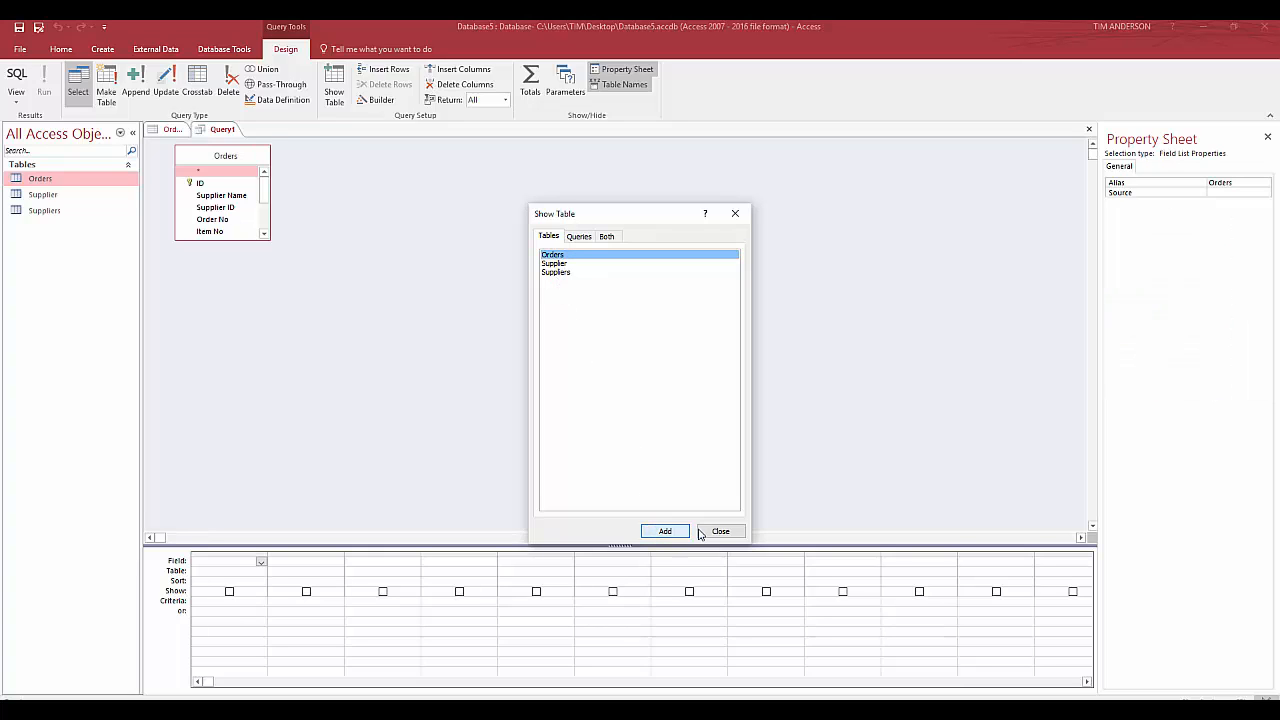
pyautogui.click(719, 531)
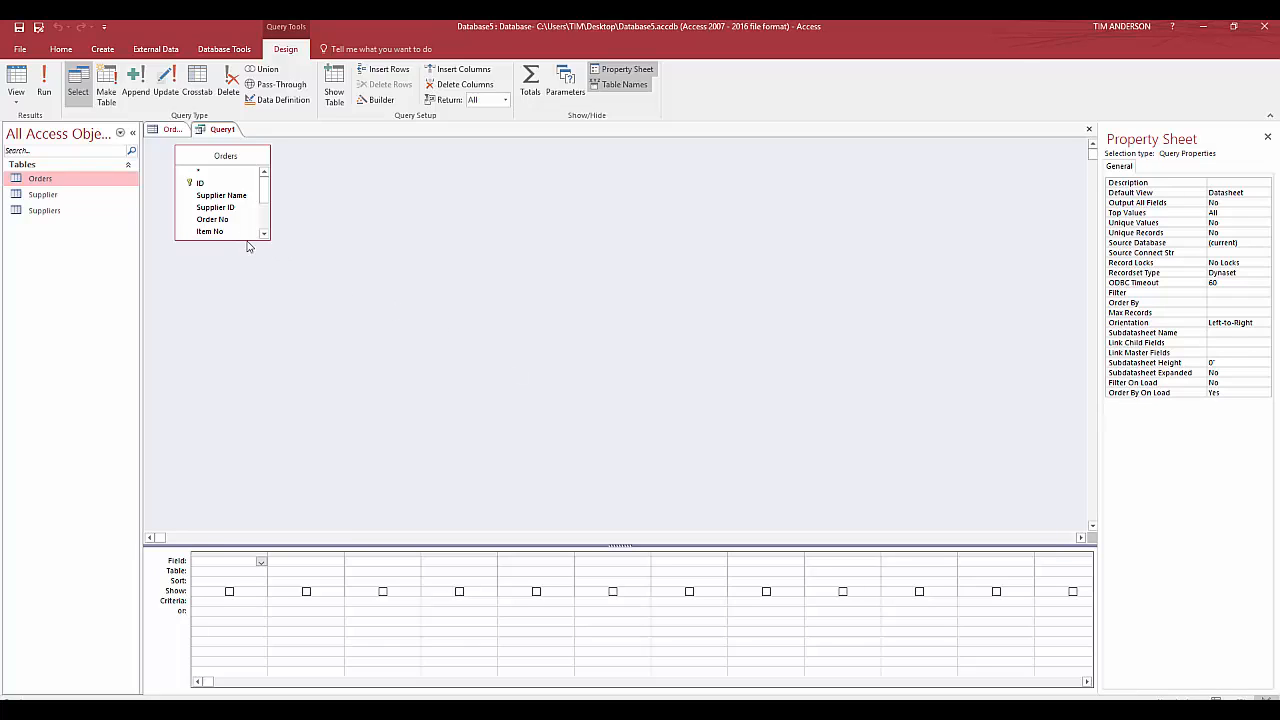
pyautogui.moveTo(250, 242); pyautogui.dragTo(250, 393)
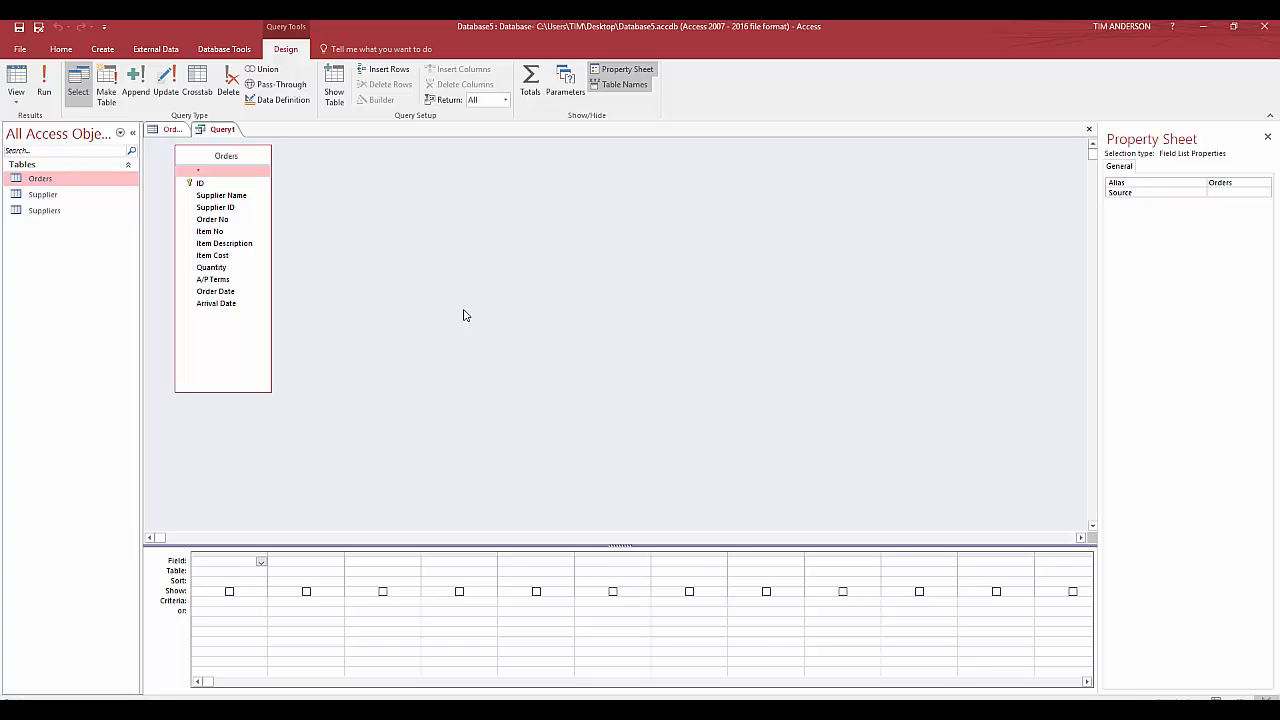
pyautogui.moveTo(518, 536); pyautogui.dragTo(504, 409)
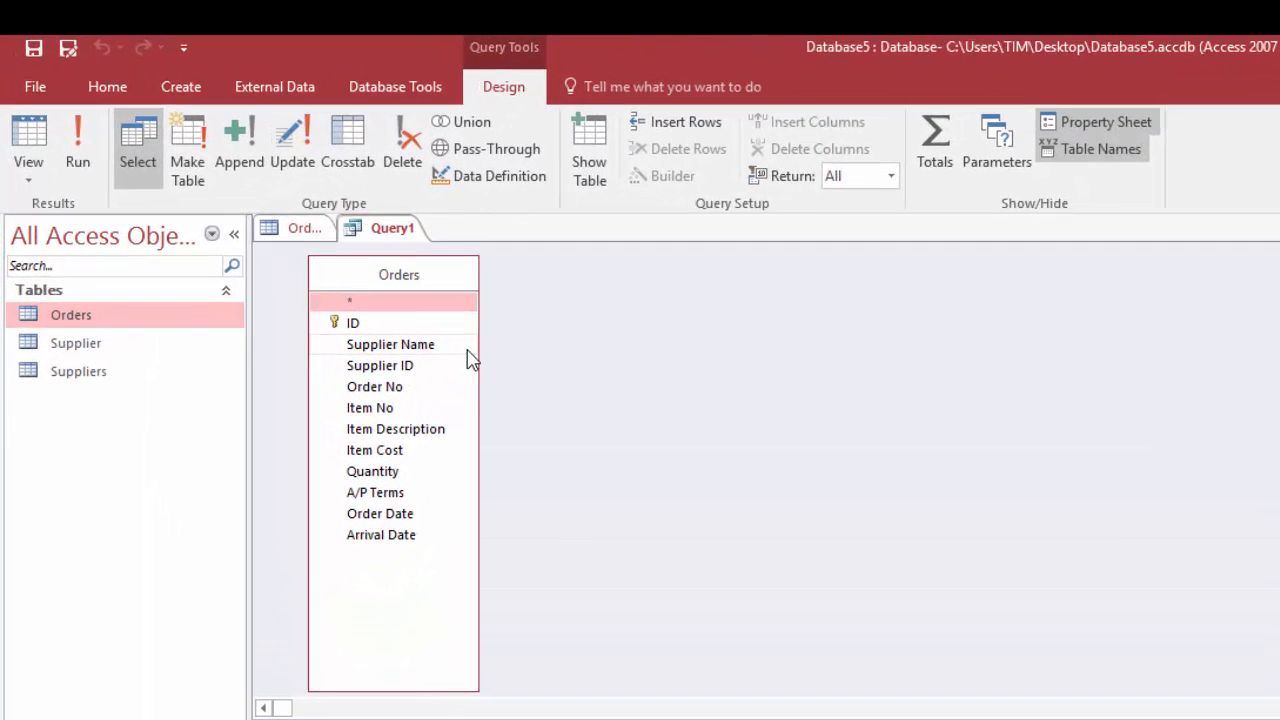
# Turn the query into an append query that targets the Suppliers table in the current database
pyautogui.click(244, 138)
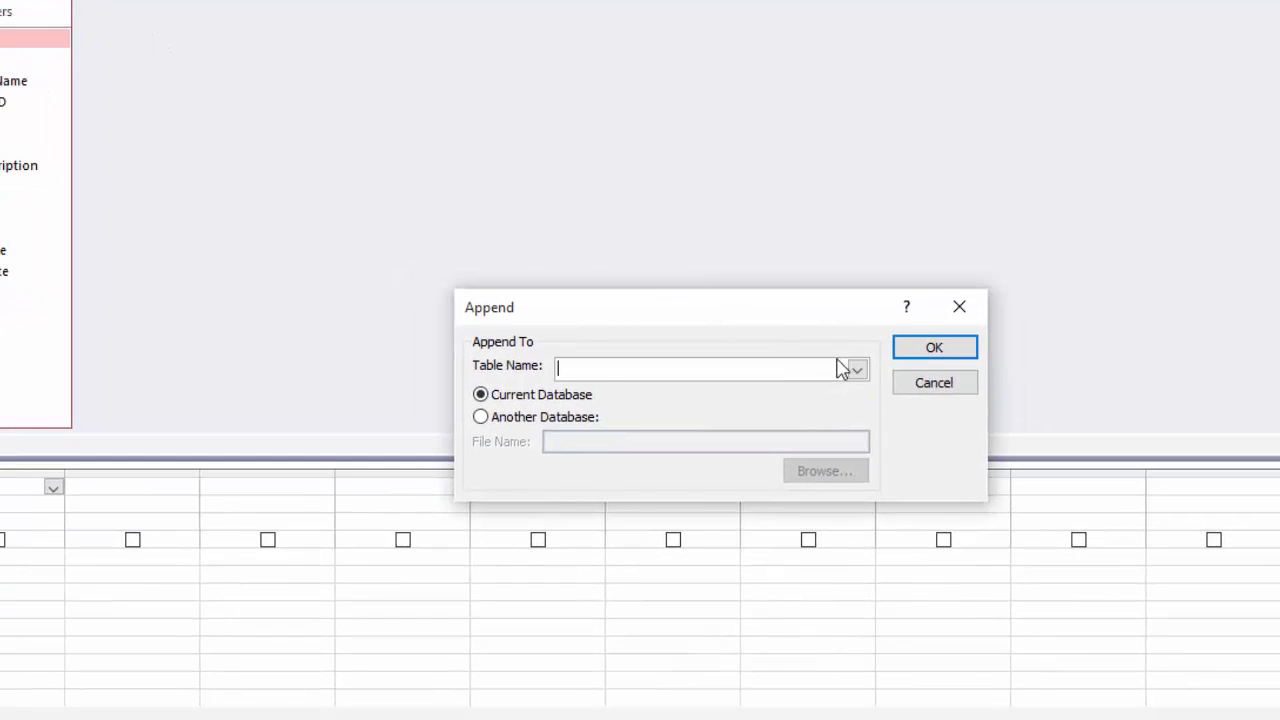
pyautogui.click(1074, 510)
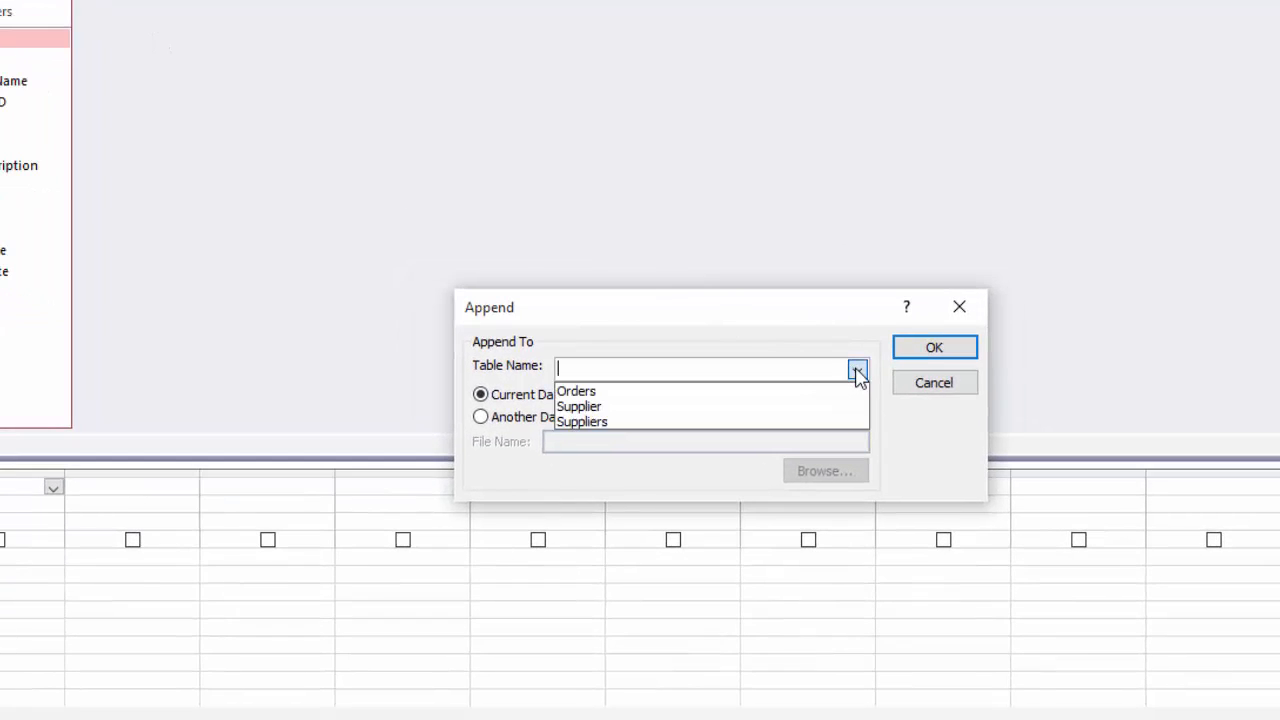
pyautogui.click(826, 421)
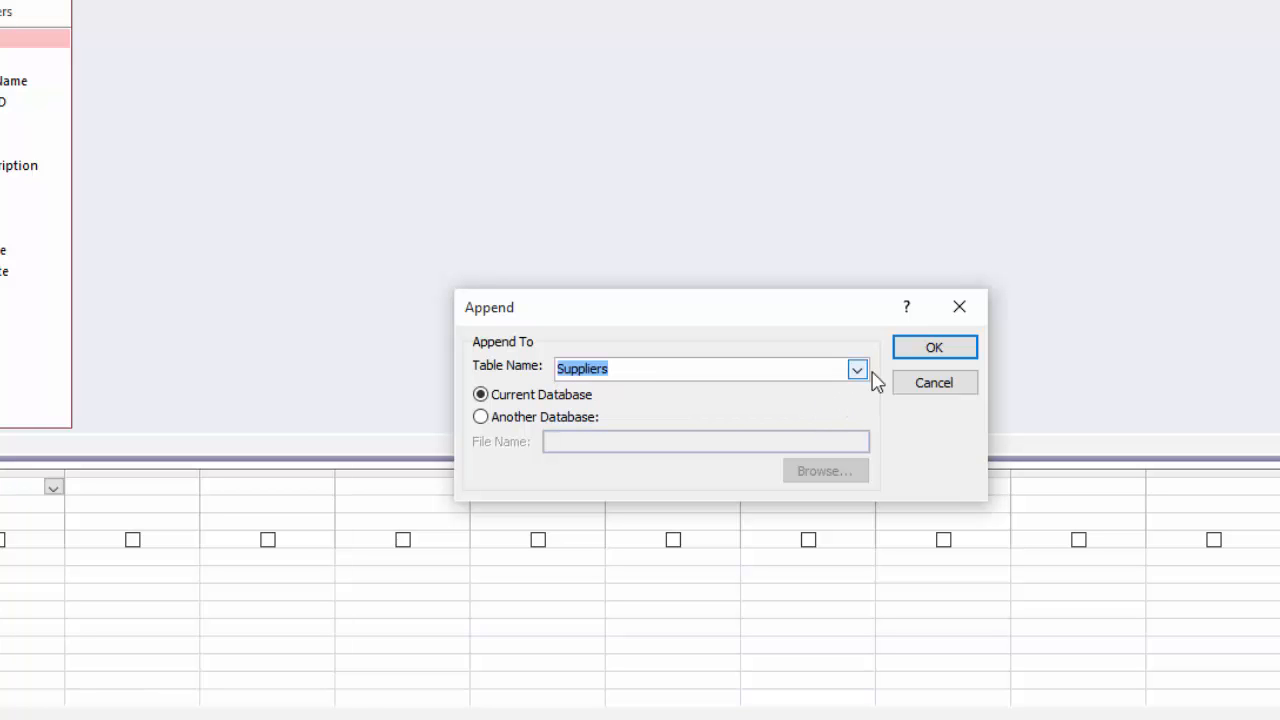
pyautogui.click(905, 352)
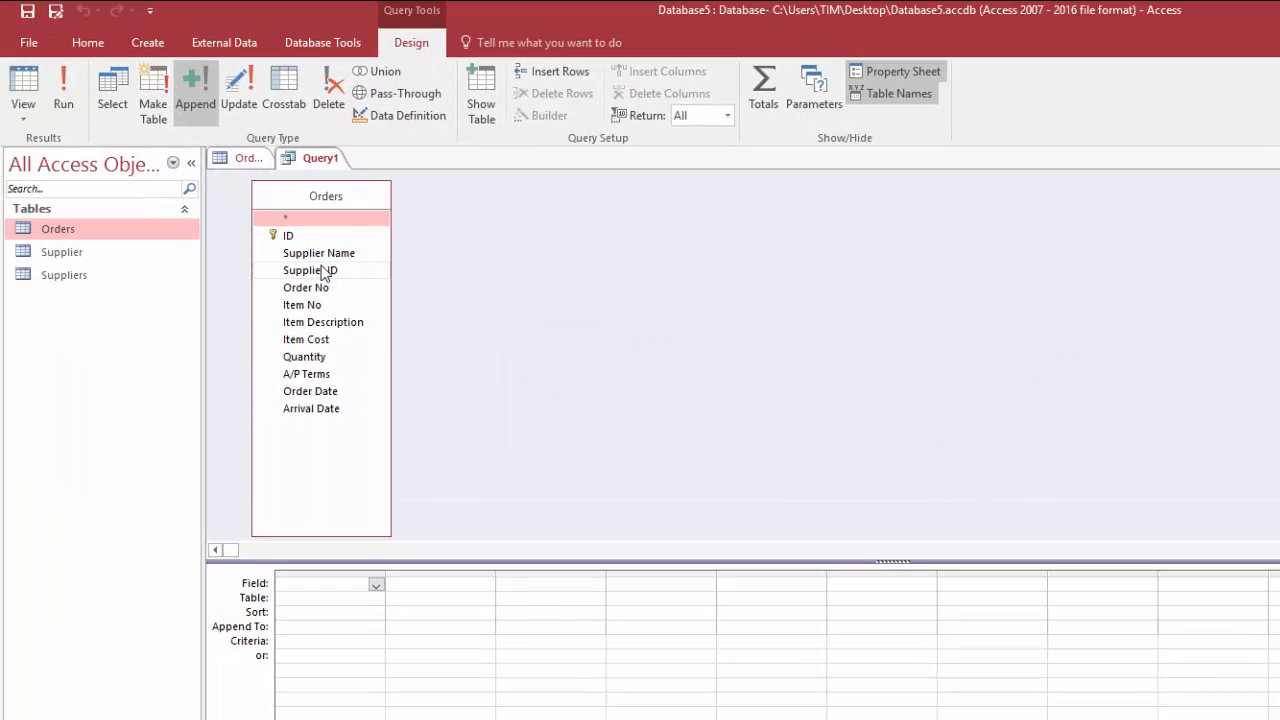
# Add Supplier ID and Supplier Name from Orders to the append query and preview its rows with Supplier Name fully readable
pyautogui.doubleClick(322, 272)
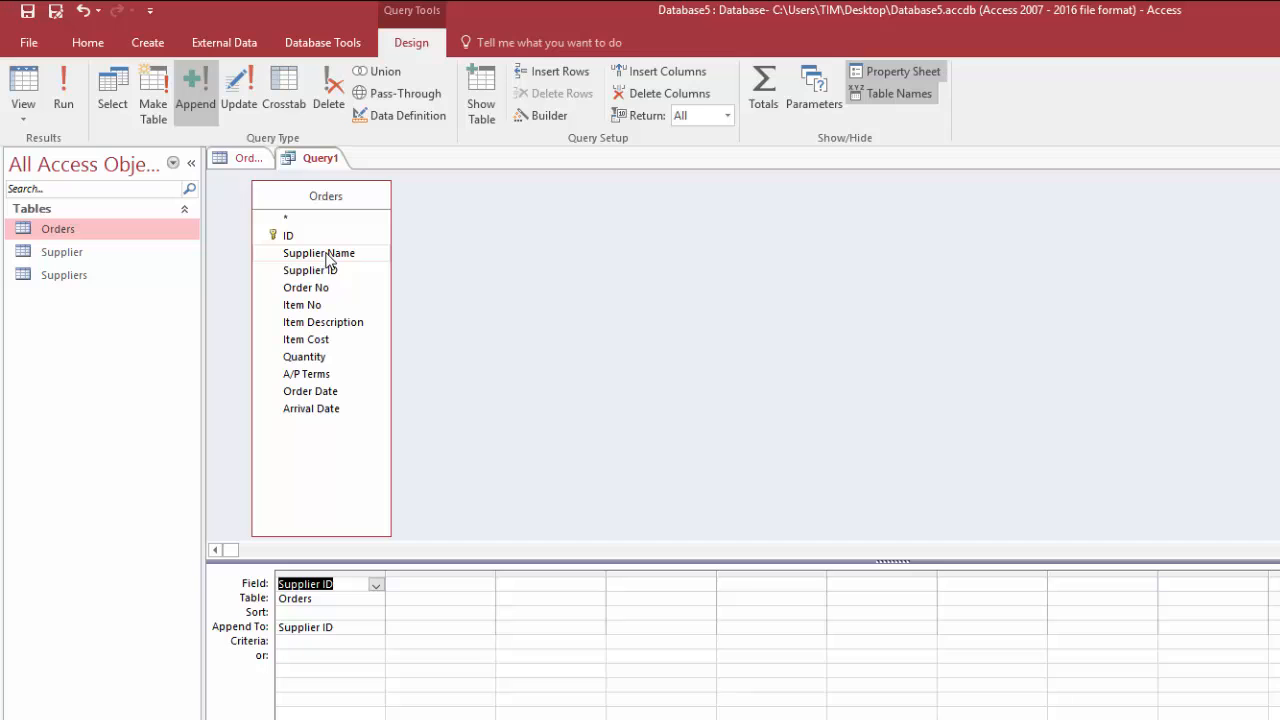
pyautogui.doubleClick(329, 259)
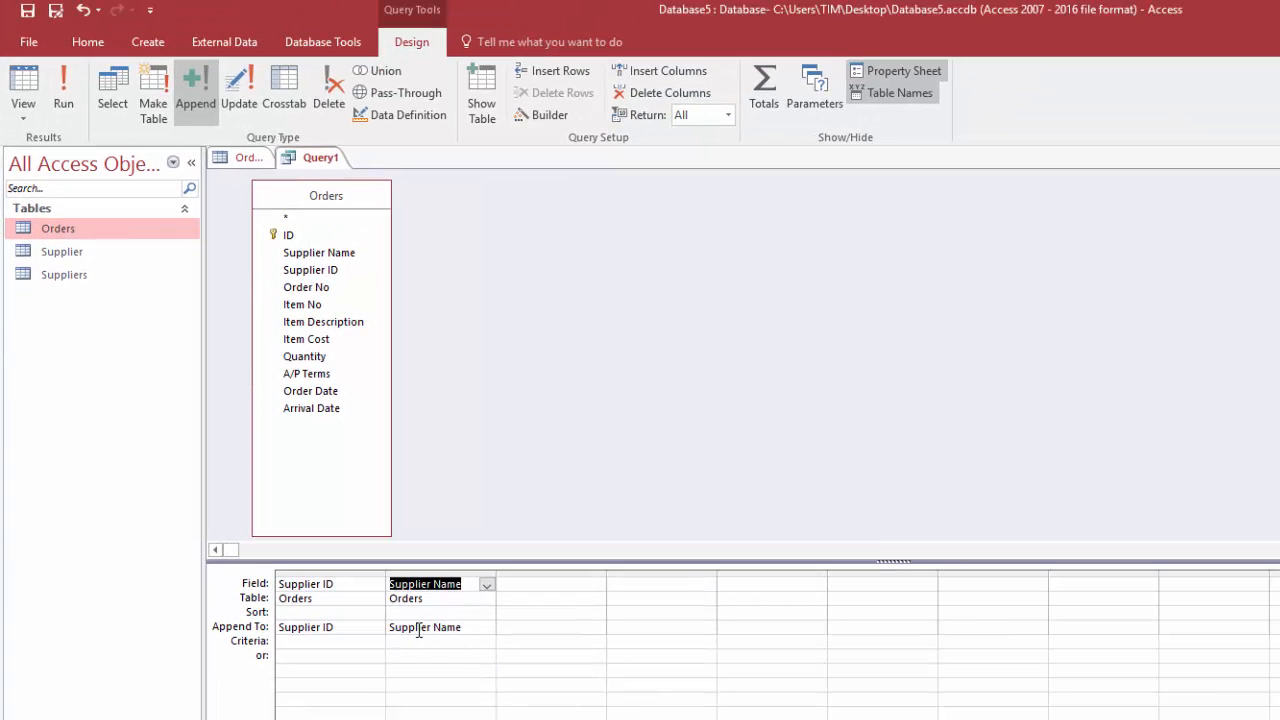
pyautogui.click(30, 88)
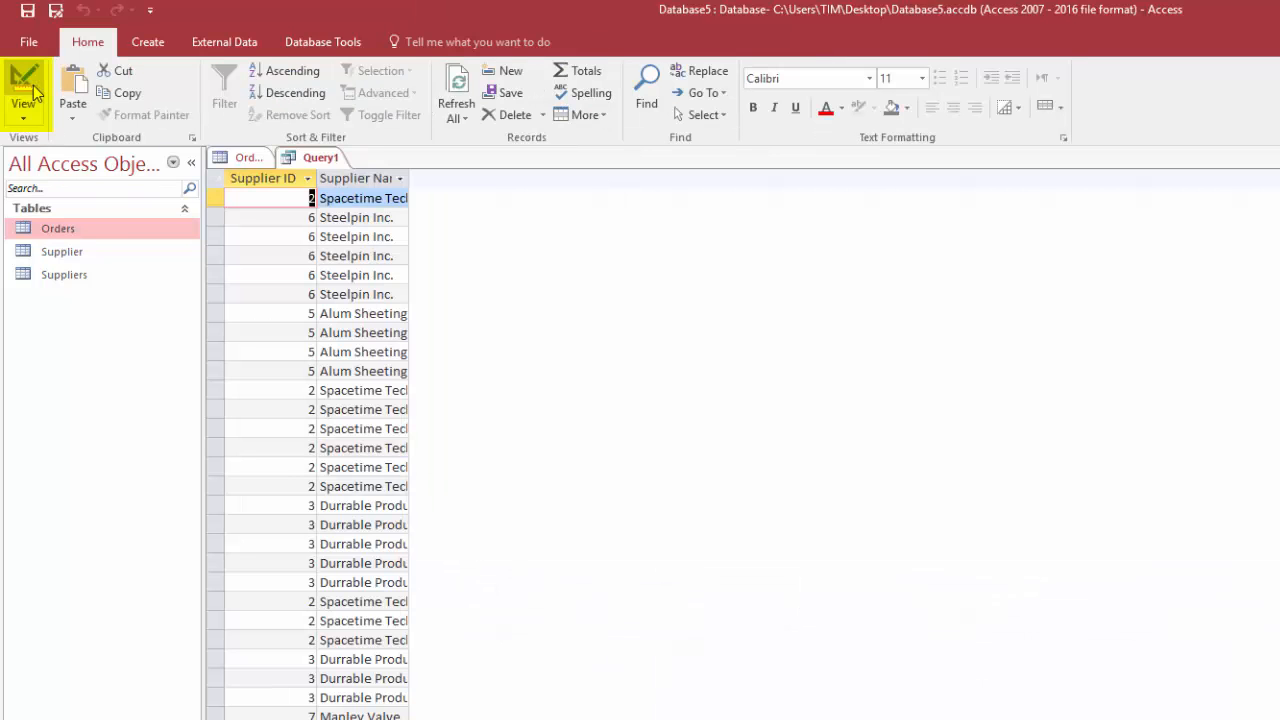
pyautogui.doubleClick(409, 178)
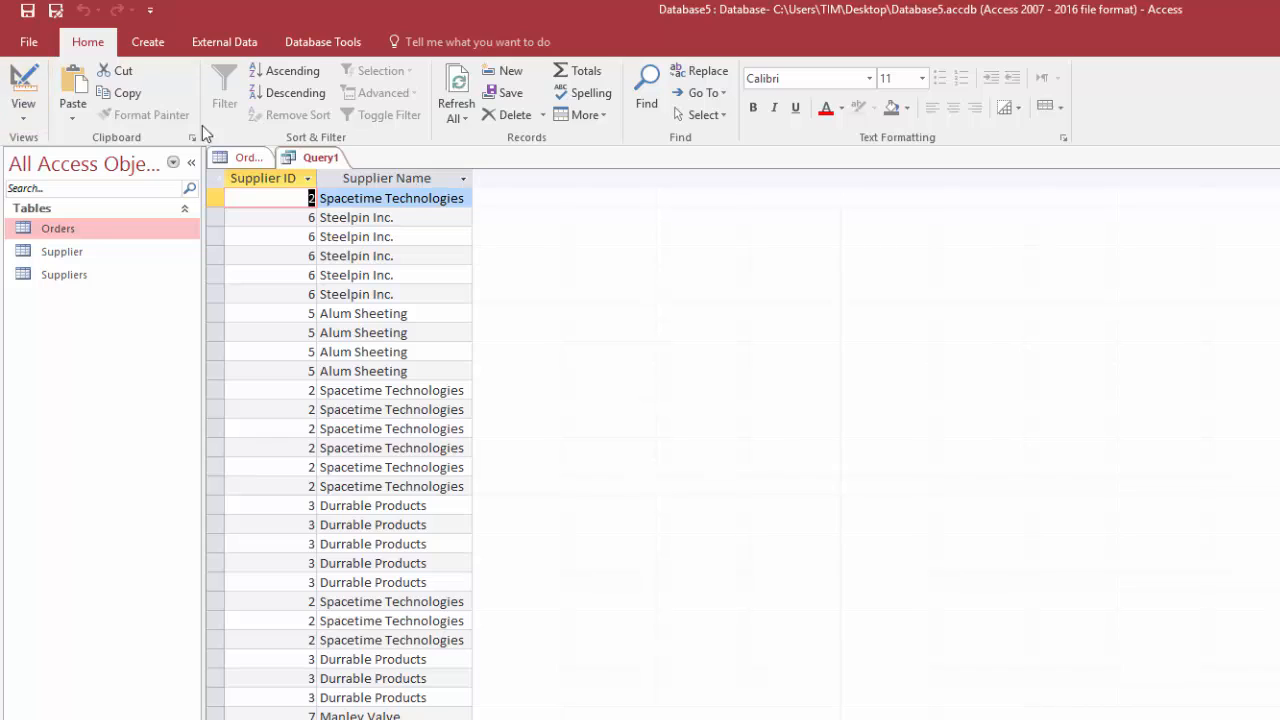
# Turn on Totals to group the query by Supplier ID and Supplier Name, and preview the grouped rows
pyautogui.click(35, 90)
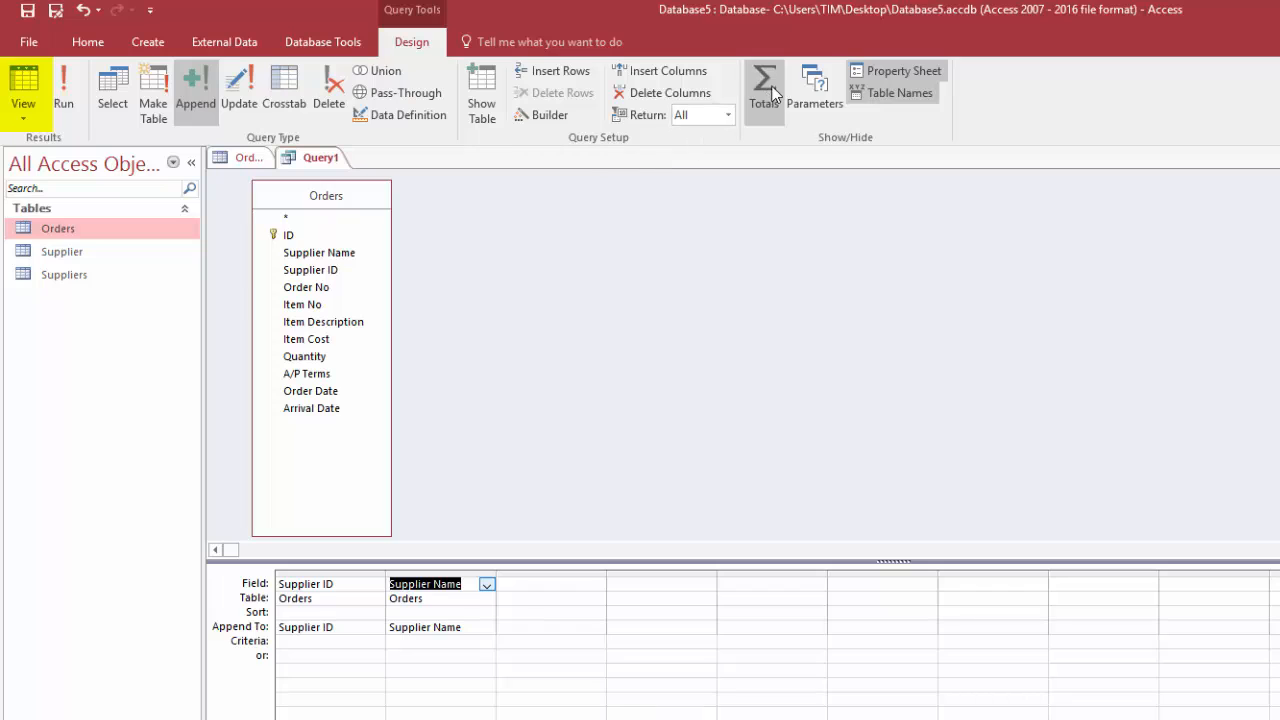
pyautogui.click(765, 90)
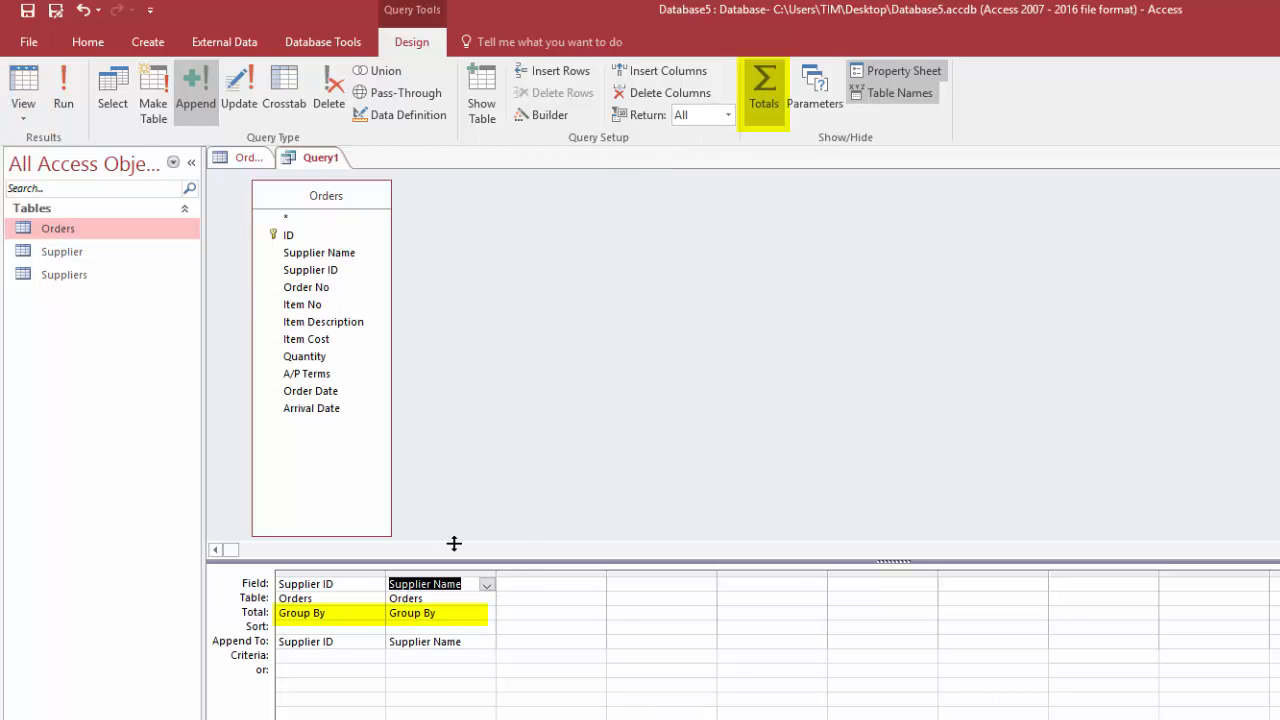
pyautogui.click(35, 88)
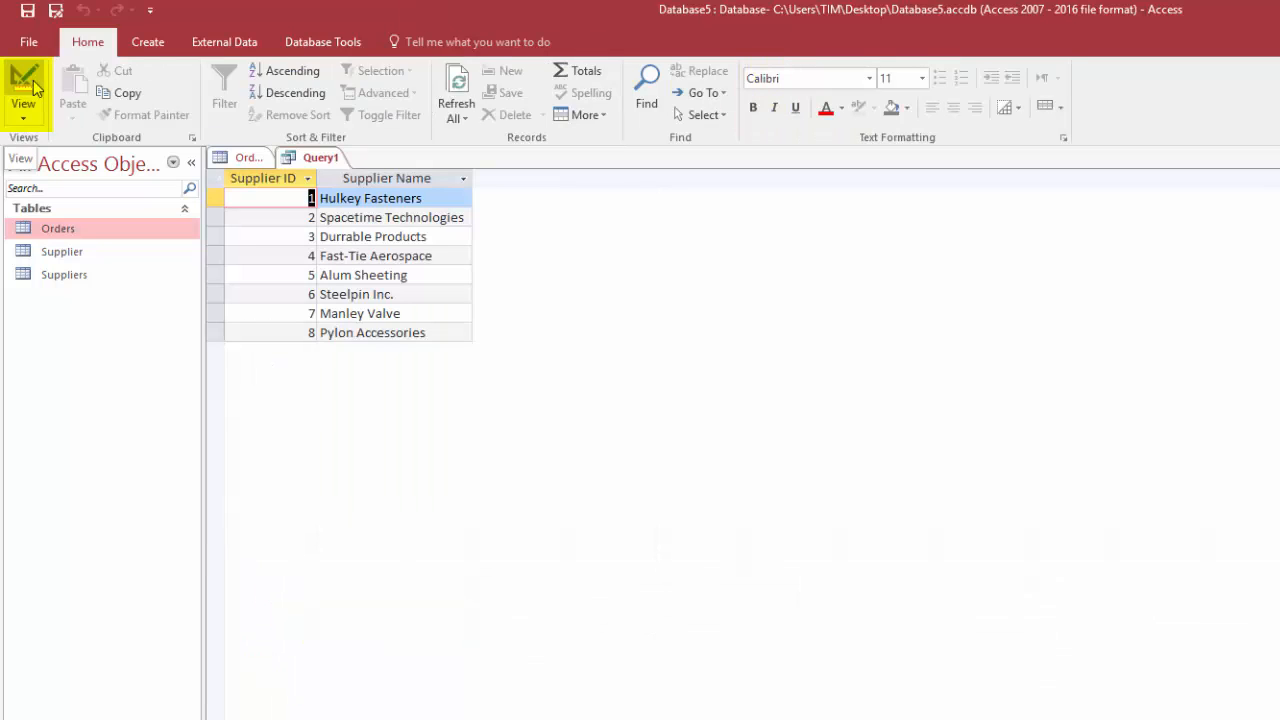
# Return to the query design and run the append query to add the grouped rows to Suppliers
pyautogui.click(33, 87)
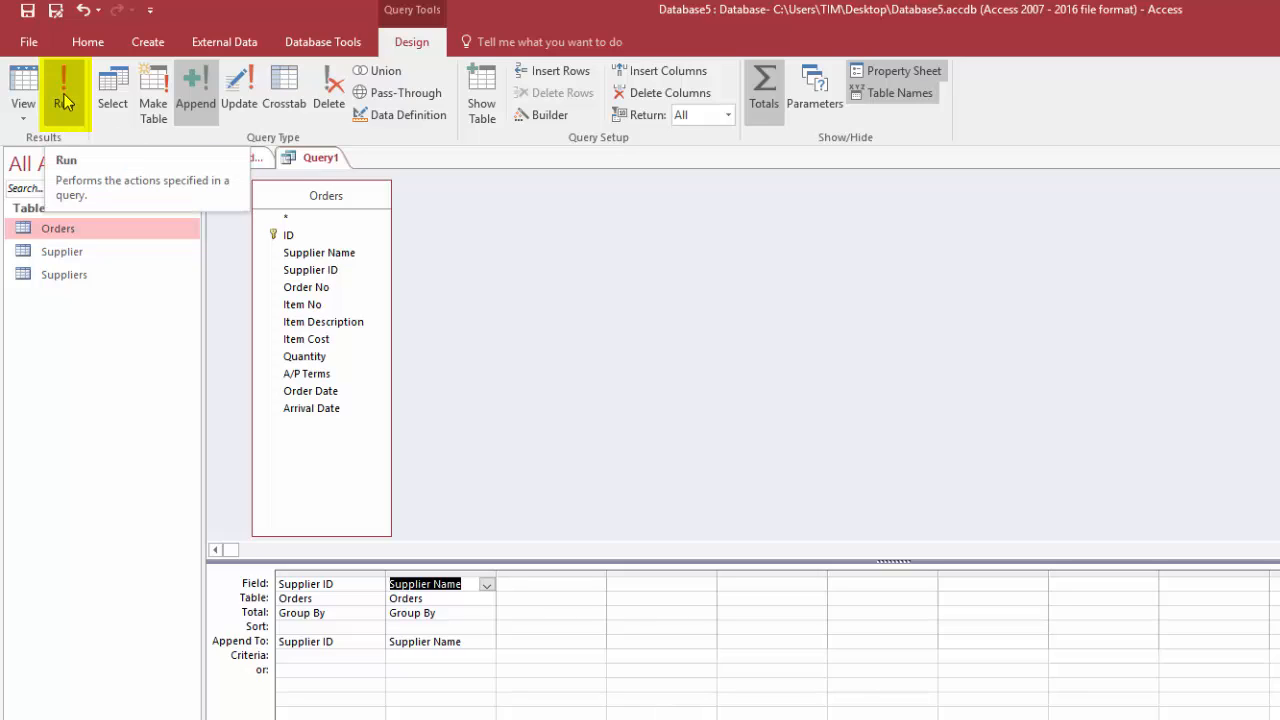
pyautogui.click(64, 102)
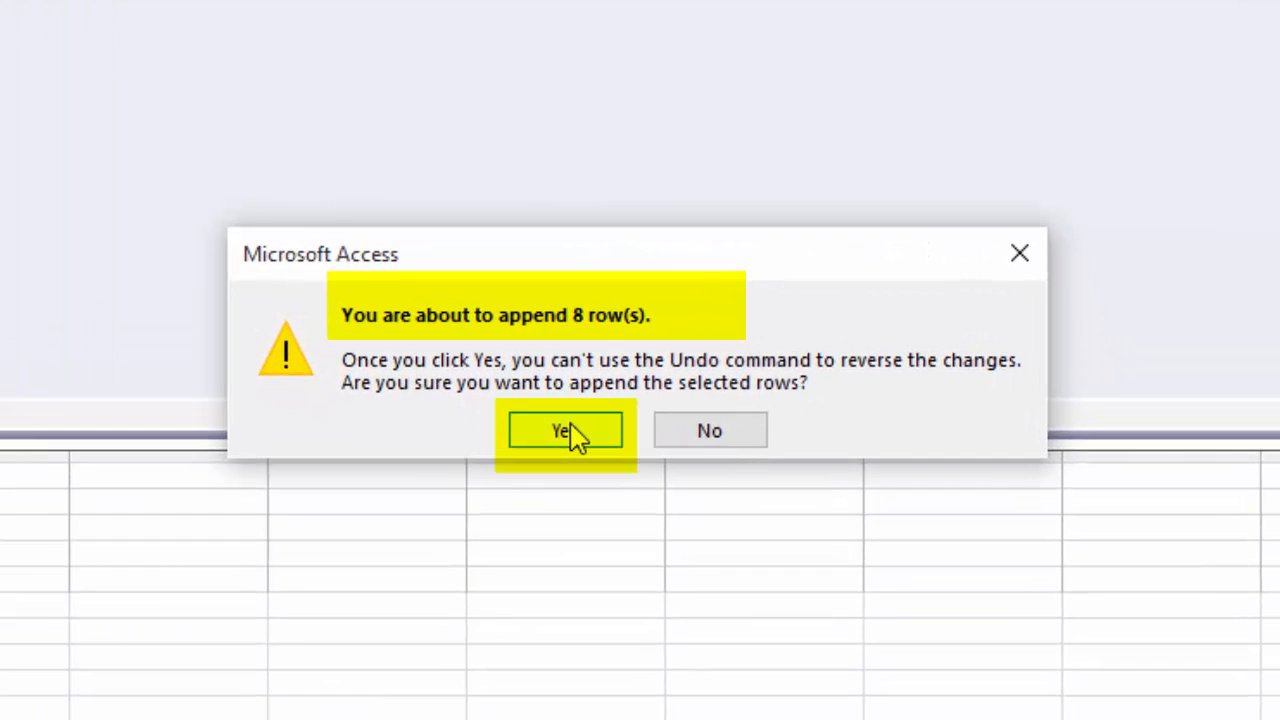
pyautogui.click(575, 432)
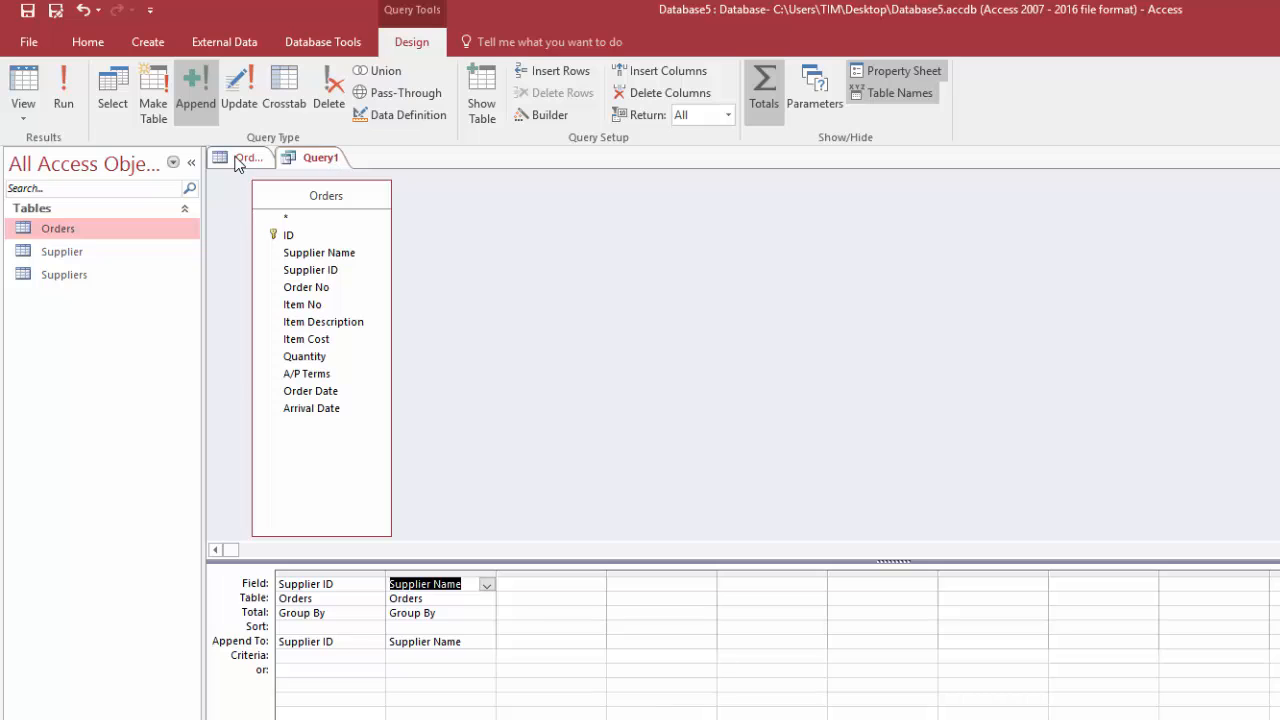
# Open the Suppliers table, fit the Supplier Name column to its contents, and save and close the table
pyautogui.doubleClick(51, 276)
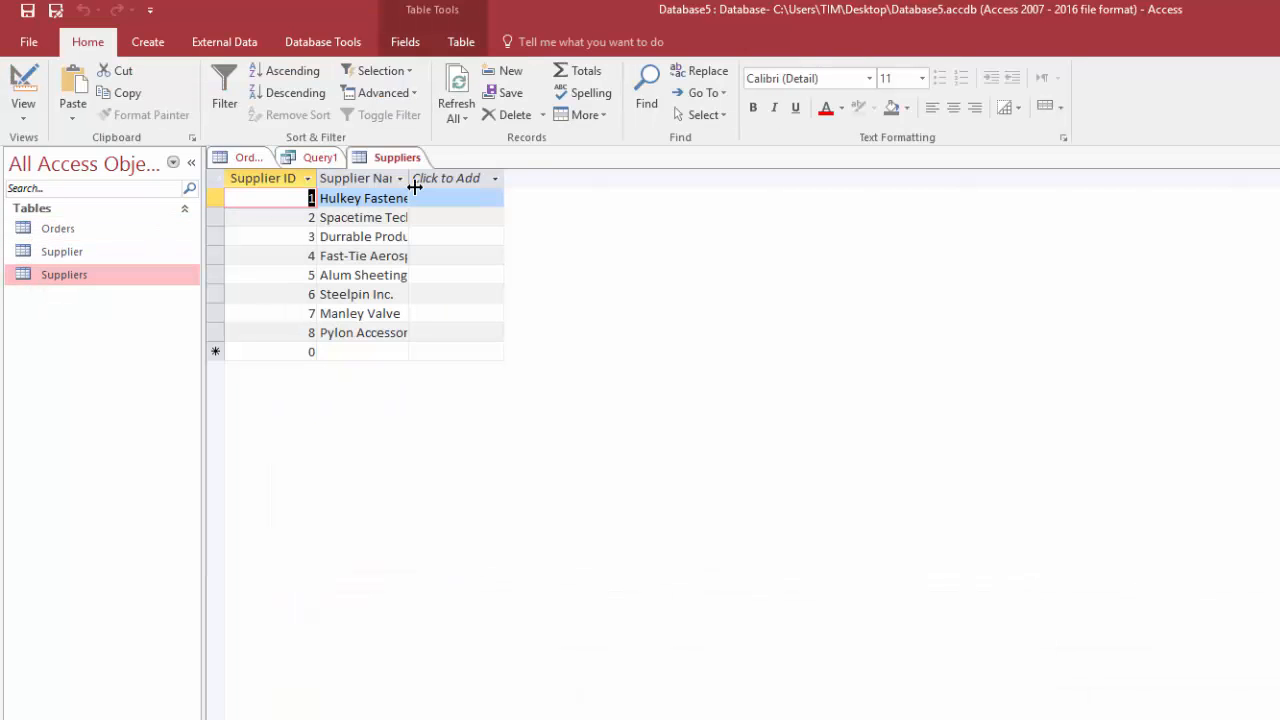
pyautogui.doubleClick(408, 180)
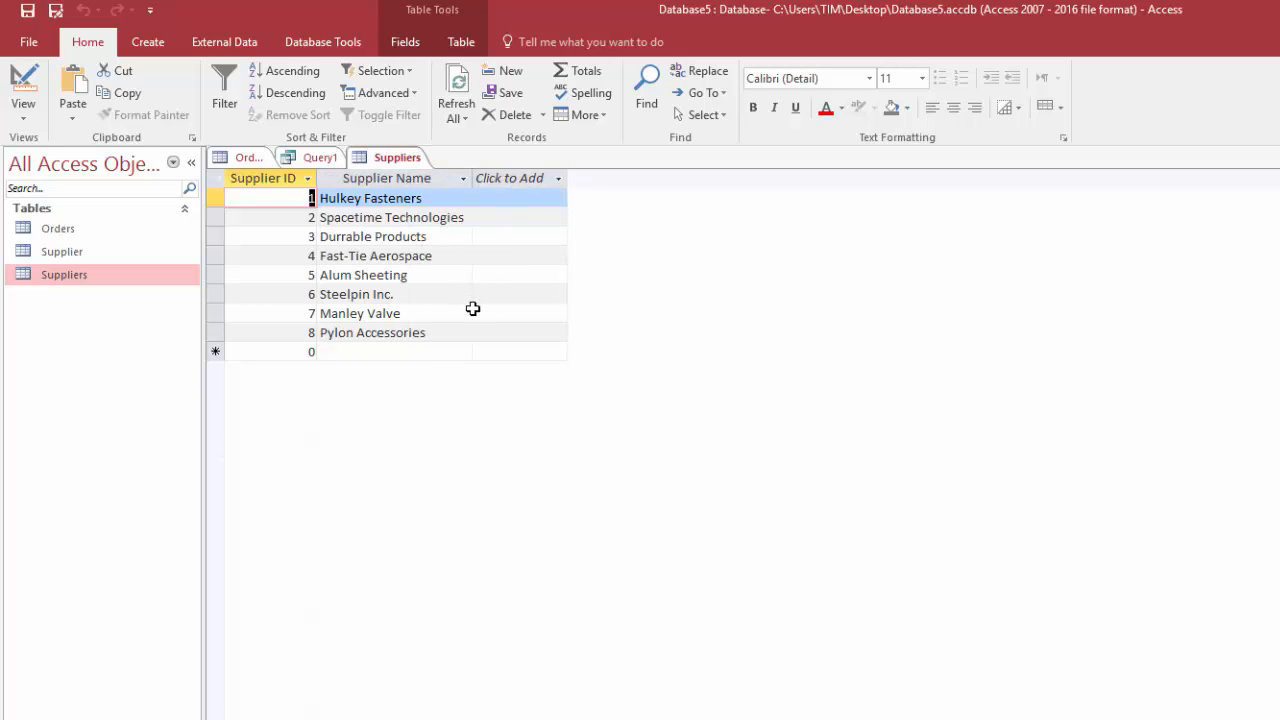
pyautogui.rightClick(402, 162)
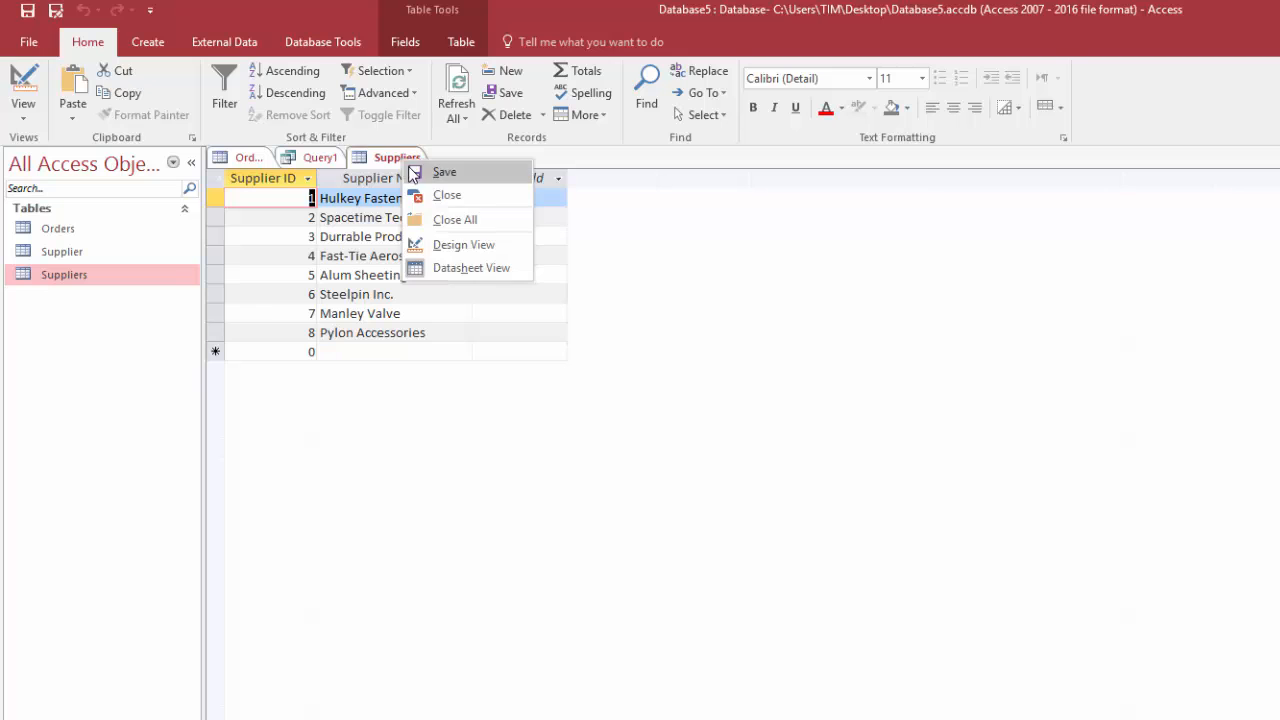
pyautogui.click(422, 173)
pyautogui.rightClick(402, 165)
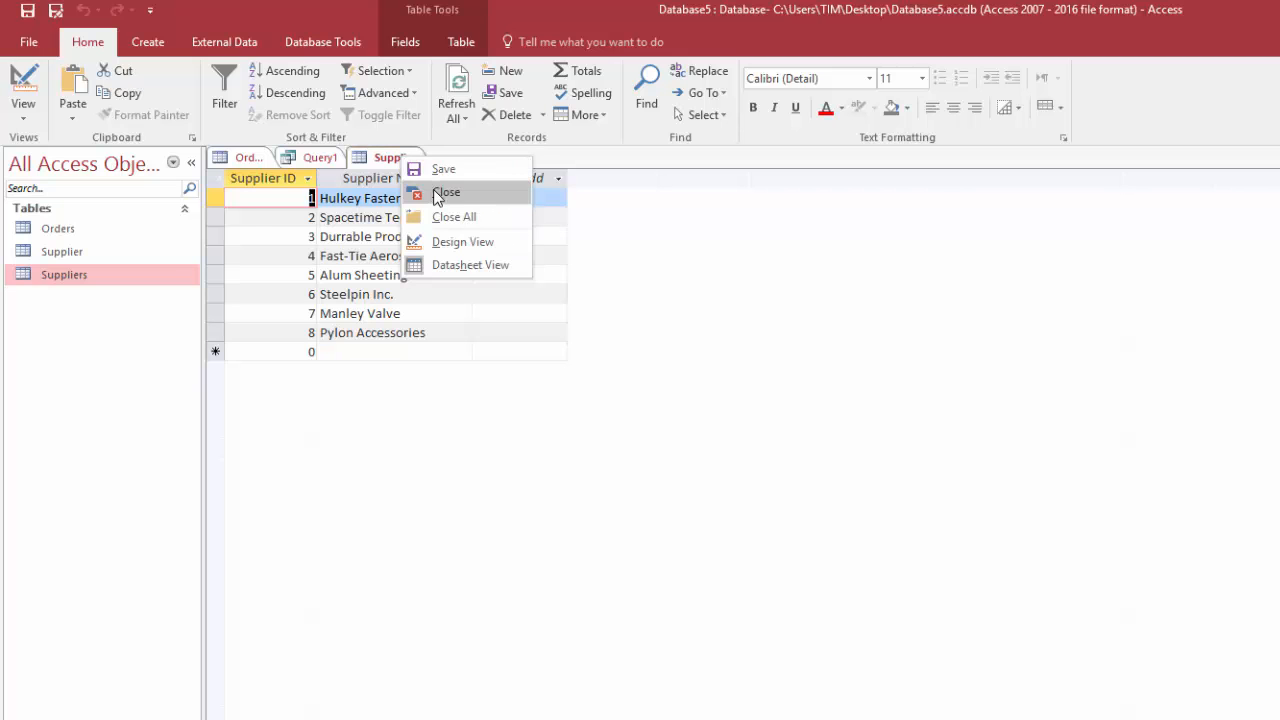
pyautogui.click(424, 190)
# Delete the Supplier Name field from the Orders table design
pyautogui.click(248, 157)
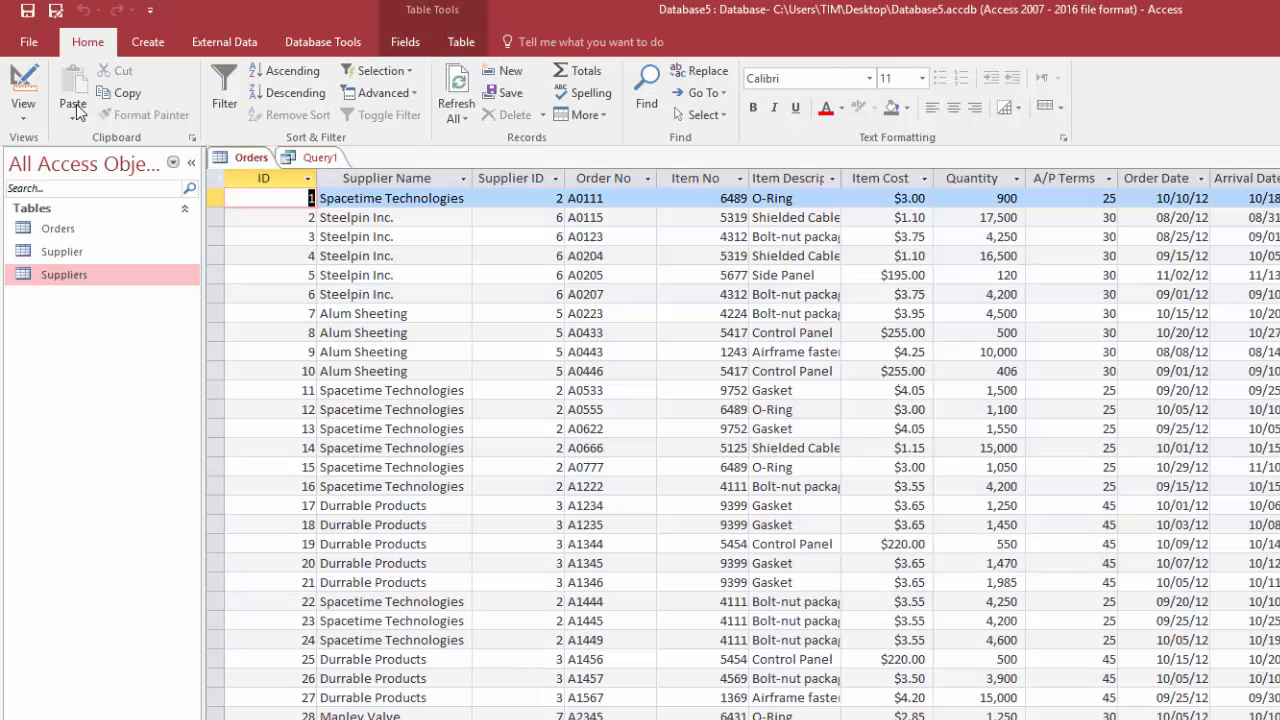
pyautogui.click(35, 88)
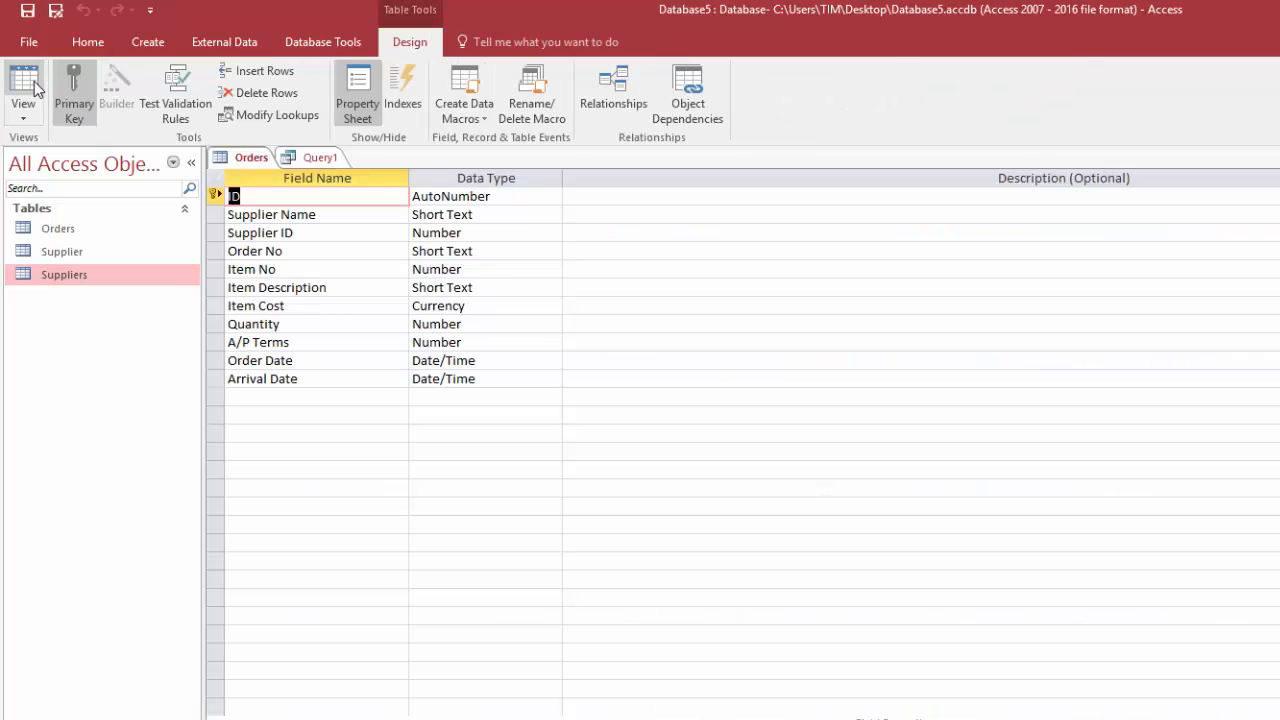
pyautogui.click(214, 214)
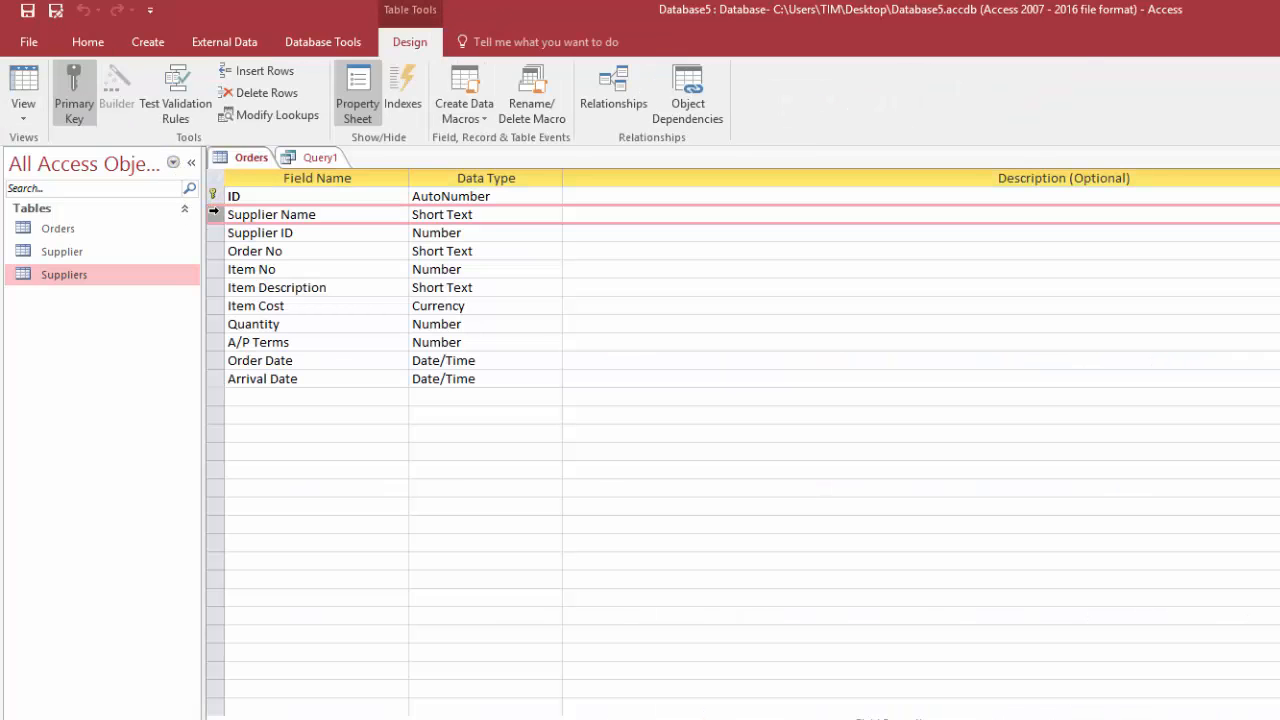
pyautogui.rightClick(215, 214)
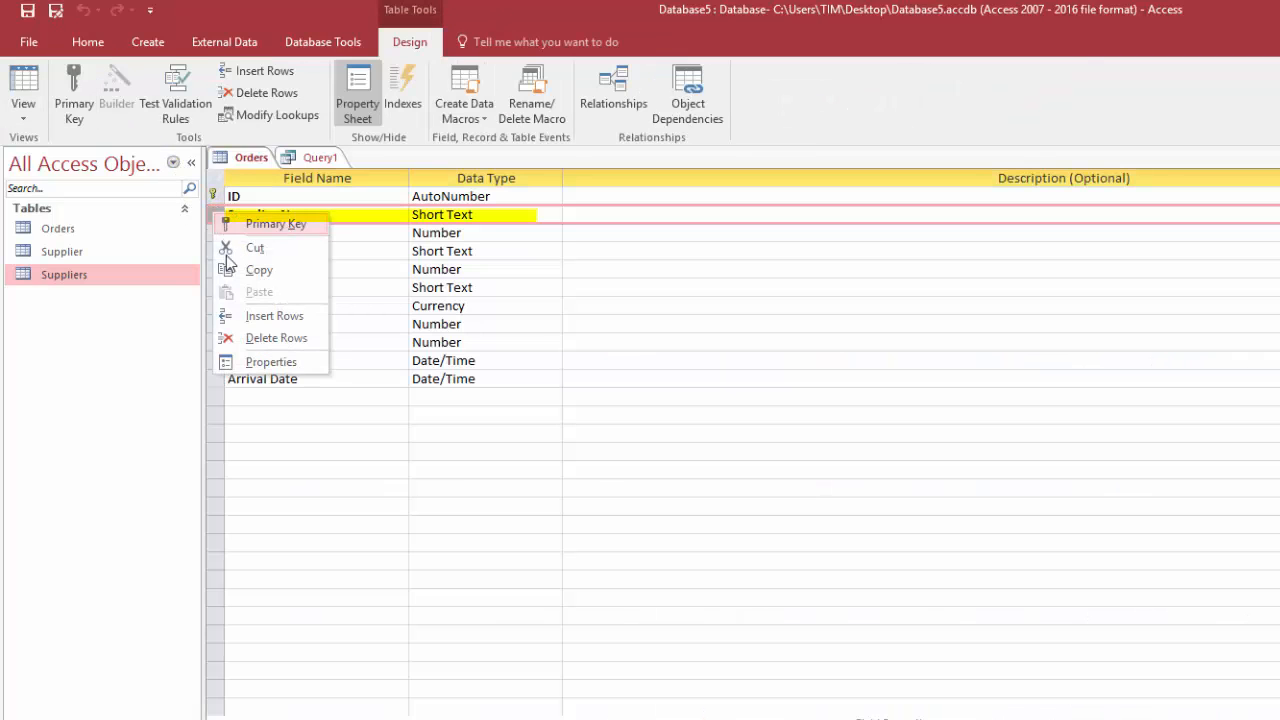
pyautogui.click(250, 338)
pyautogui.click(880, 553)
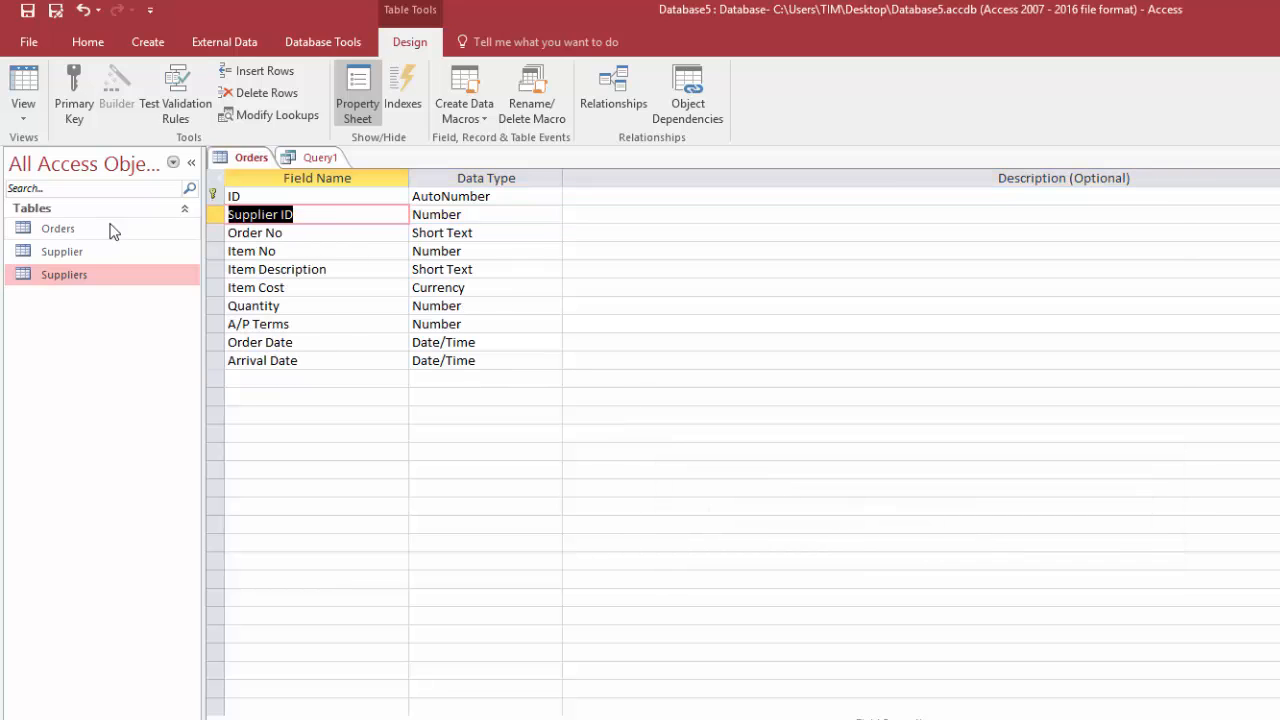
# Delete the redundant Supplier table and start a new table in Design View
pyautogui.click(73, 257)
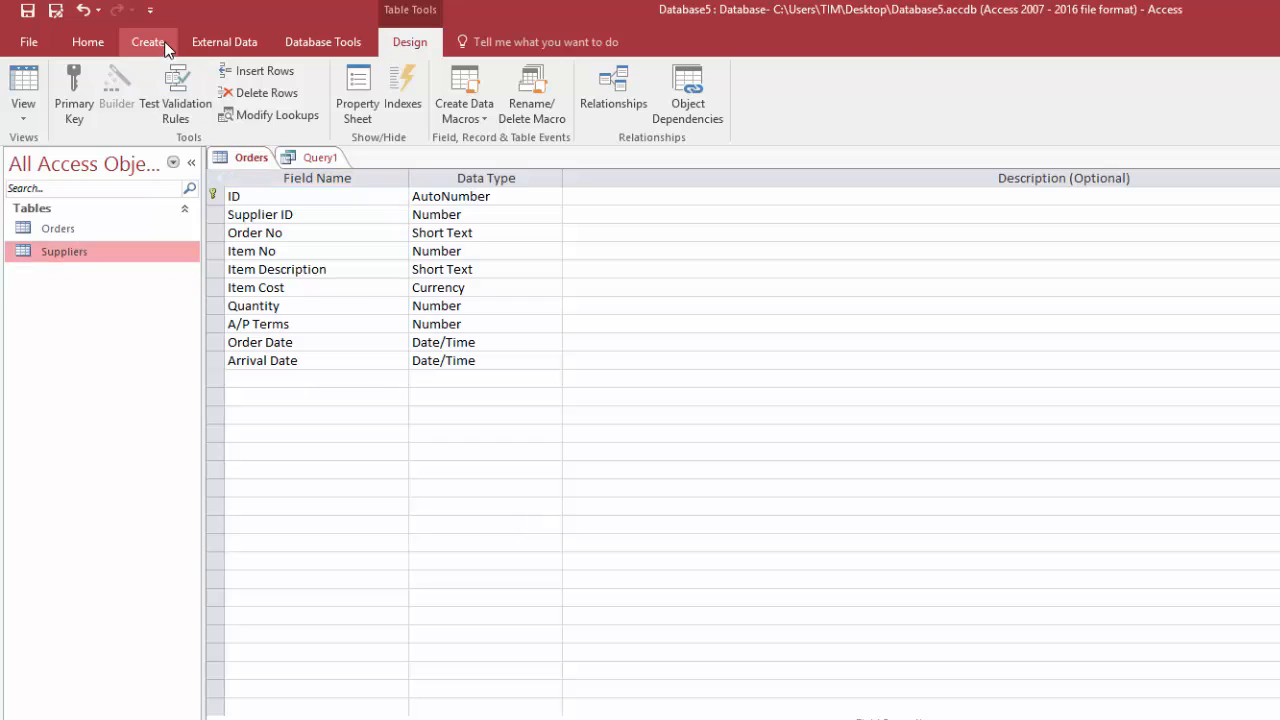
pyautogui.click(148, 42)
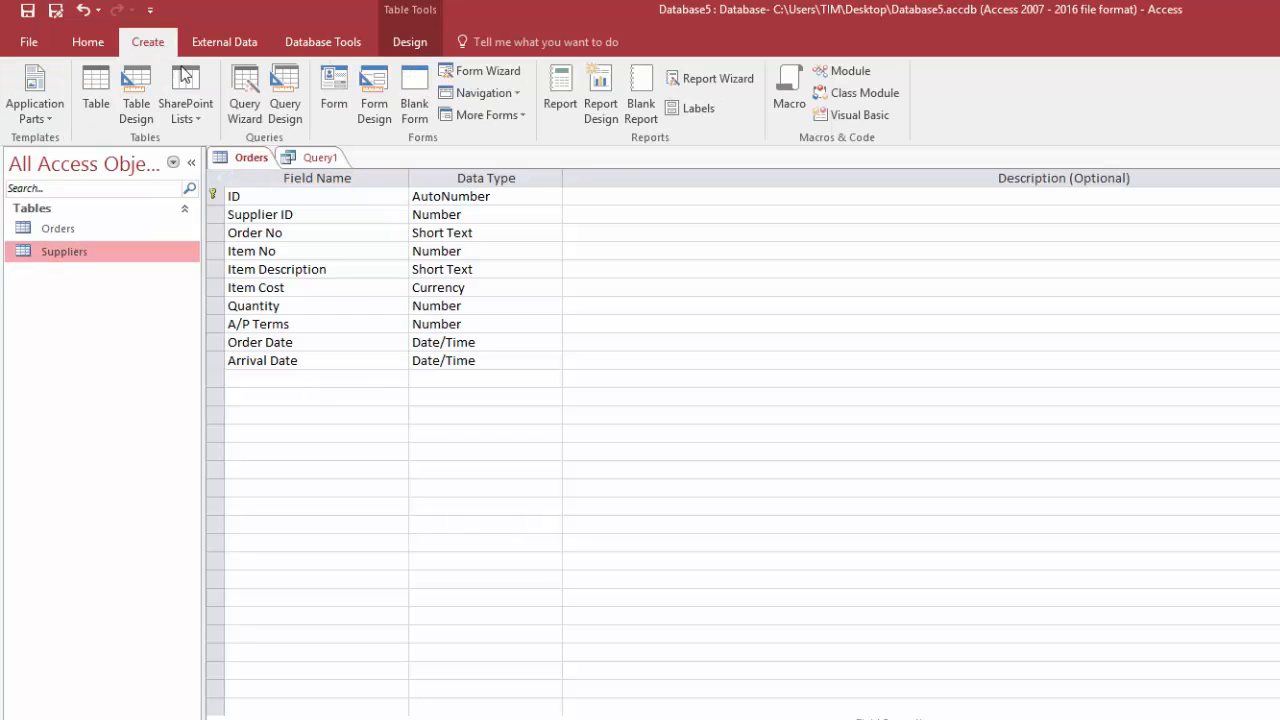
pyautogui.click(140, 100)
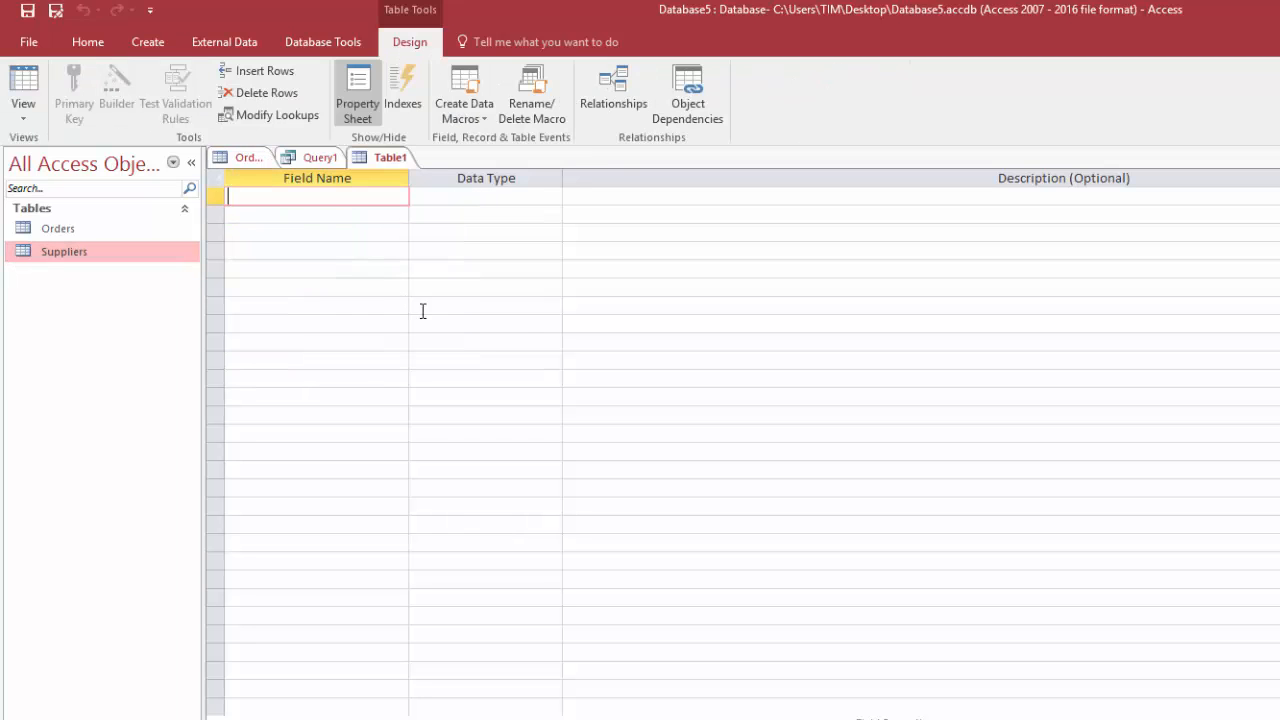
# Define two fields in the new table: ITem NO as Number and ITem Description as Short Text
pyautogui.write('ITem NO')
pyautogui.press('Tab')
pyautogui.write('n')
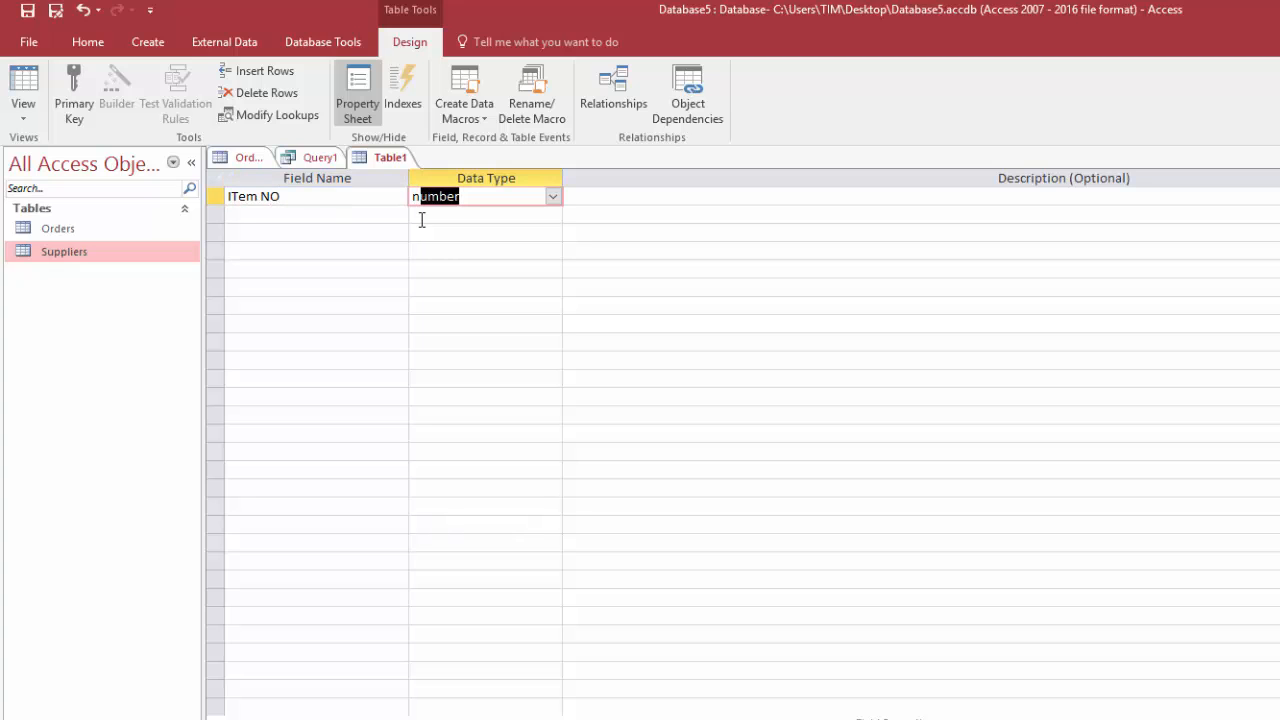
pyautogui.press('Tab')
pyautogui.press('Tab')
pyautogui.write('IT')
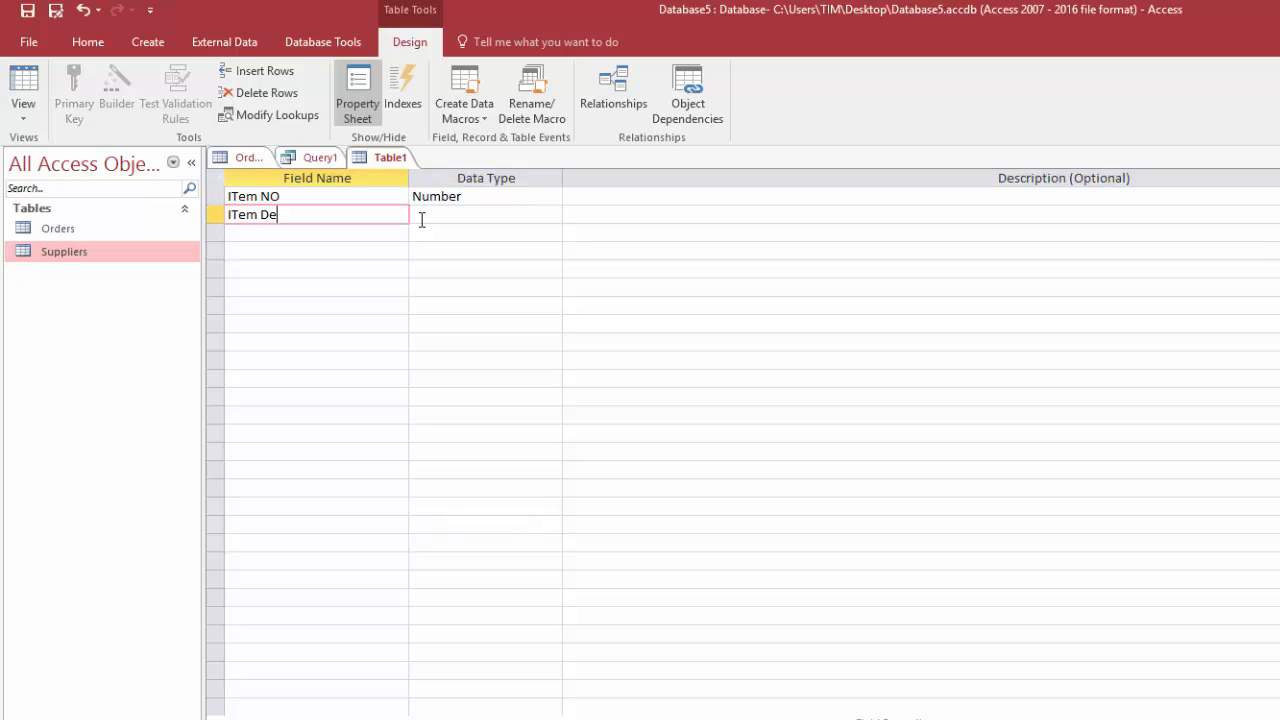
pyautogui.write('em Description')
pyautogui.press('Tab')
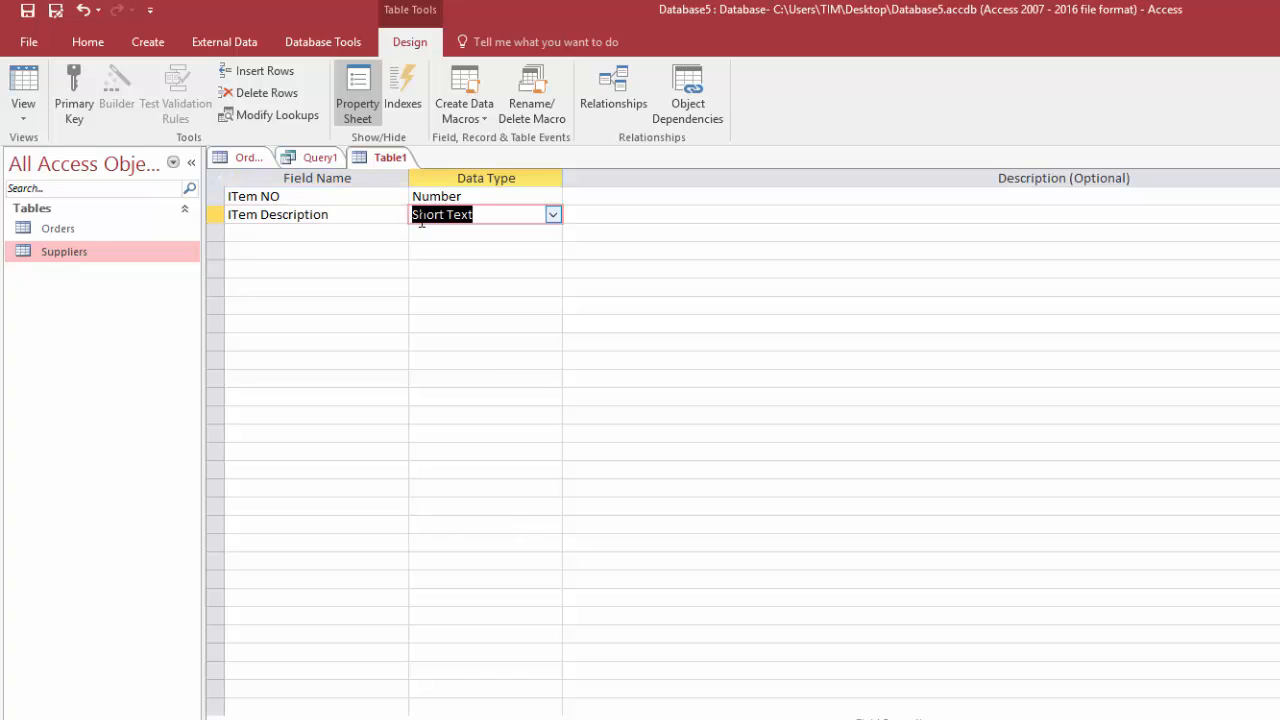
# Remove the capital T from both field names, making them Iem NO and Iem Description
pyautogui.click(241, 198)
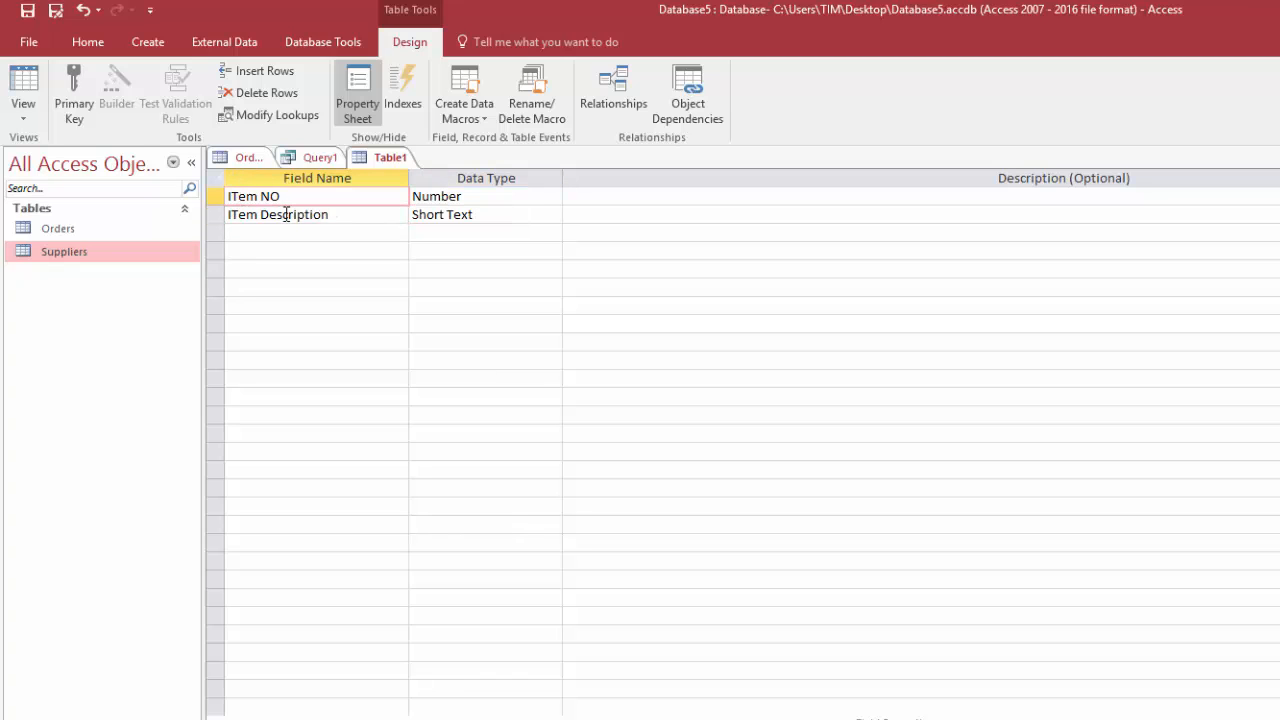
pyautogui.press('BackSpace')
pyautogui.click(234, 214)
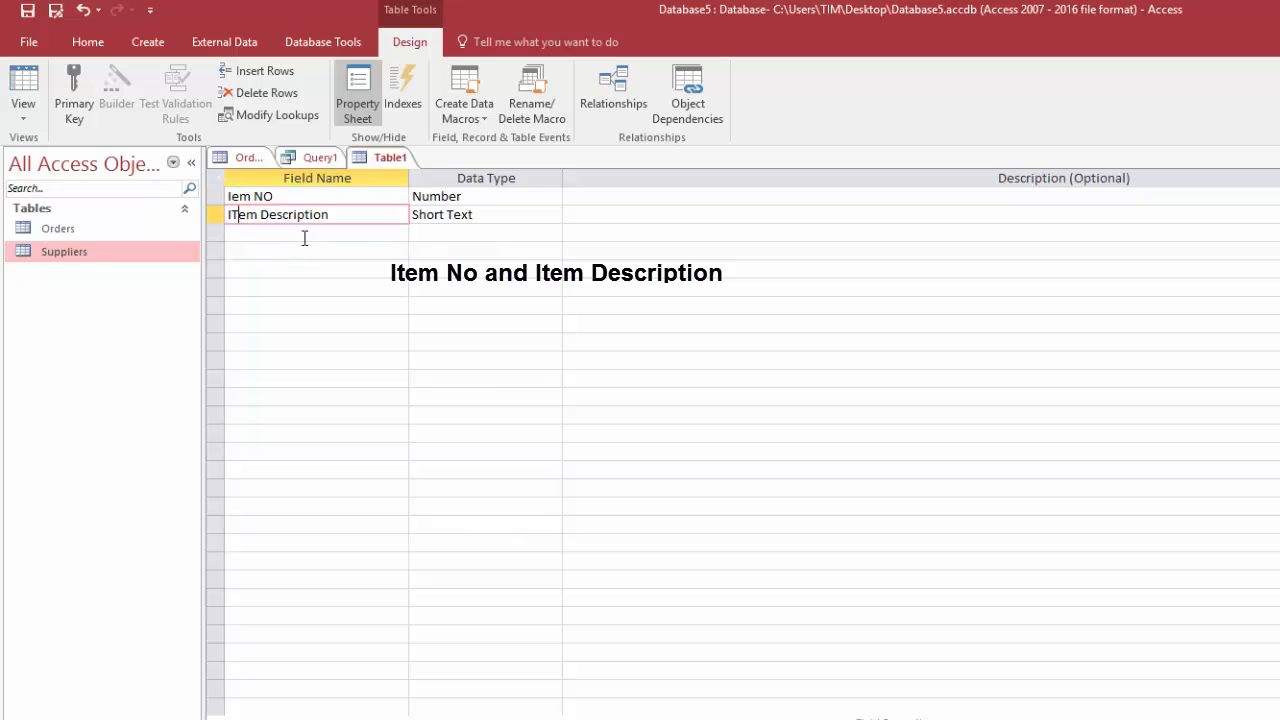
pyautogui.press('Delete')
# Make Iem NO the primary key, and save the new table as Items and close it
pyautogui.click(213, 194)
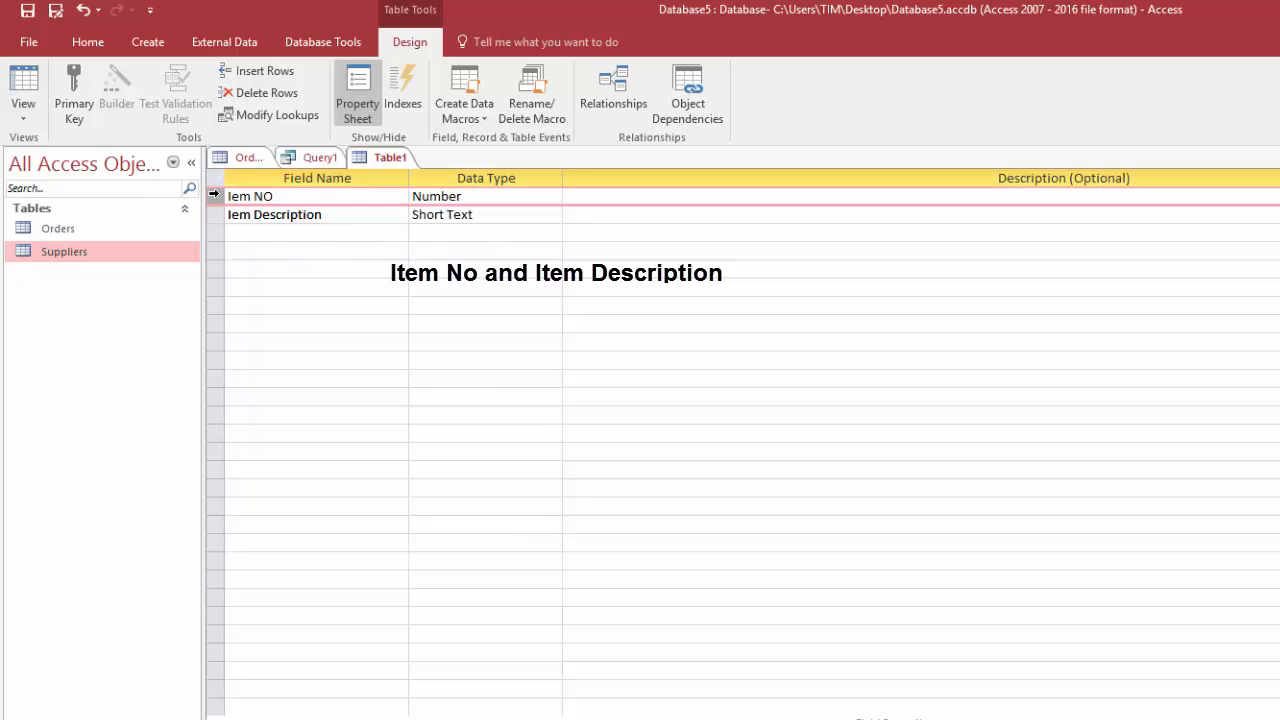
pyautogui.click(88, 106)
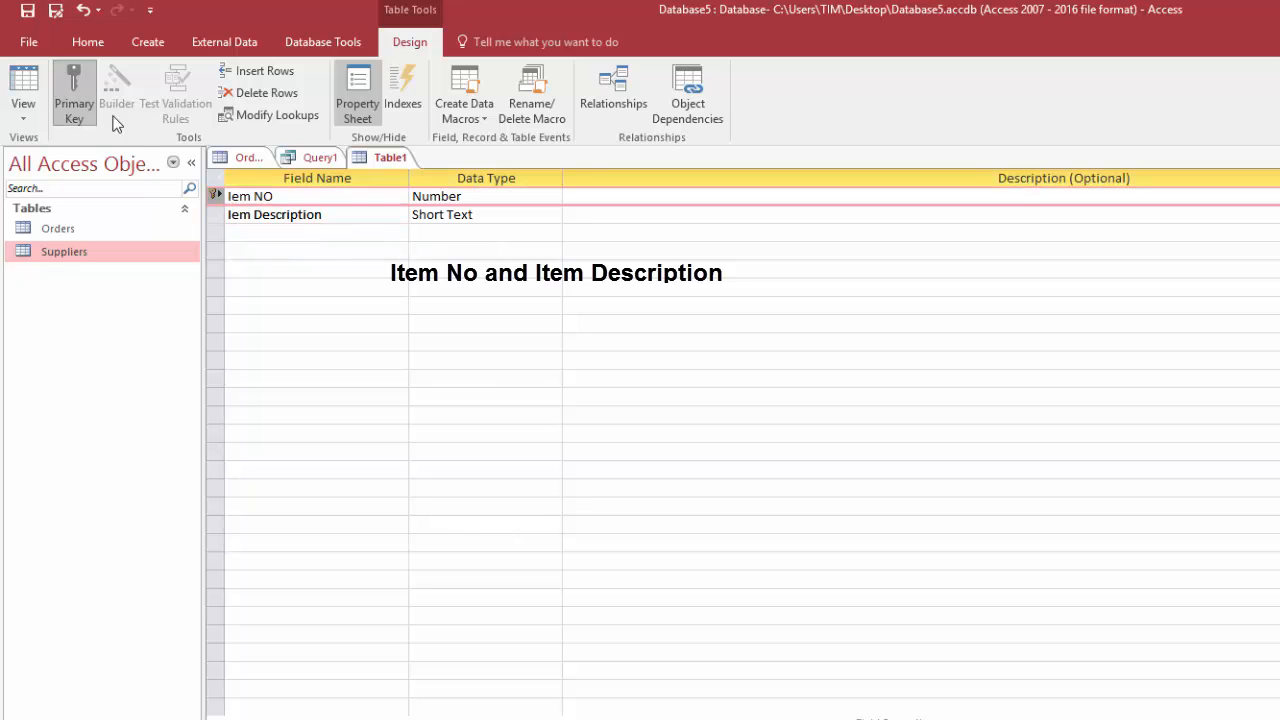
pyautogui.click(28, 12)
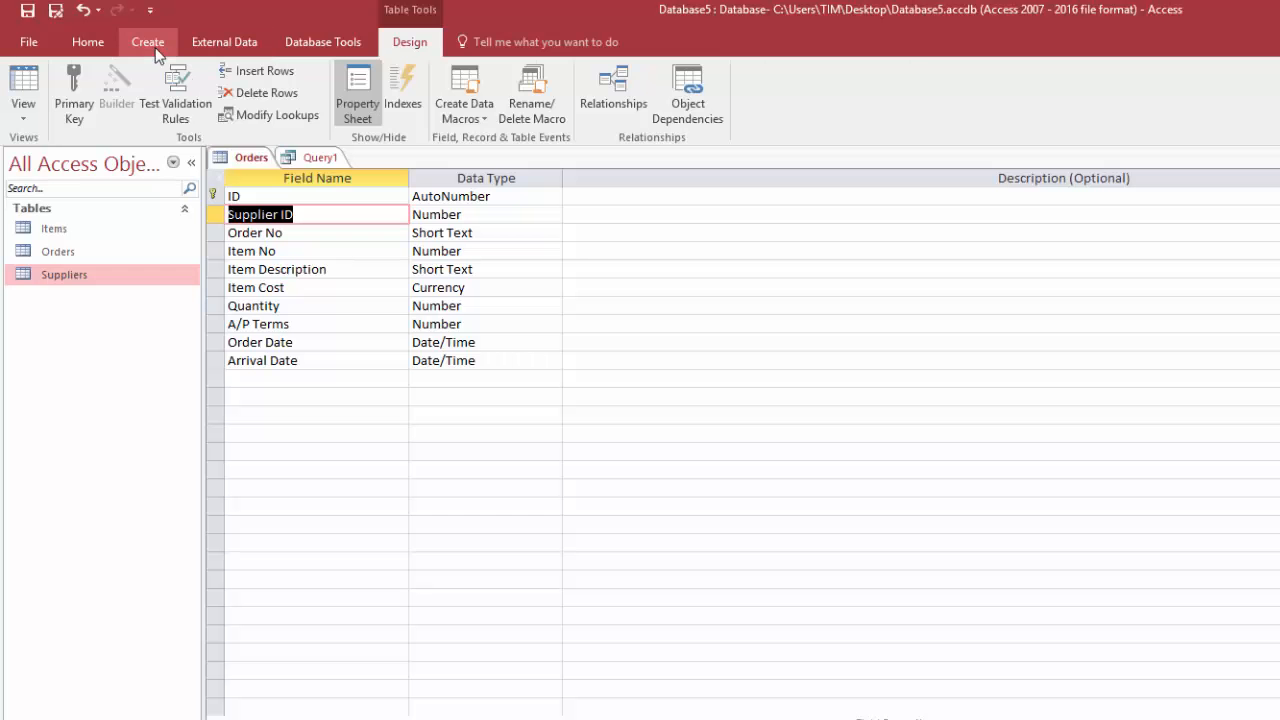
# Create a new query design based on the Orders table and enlarge its field list to show all fields
pyautogui.click(158, 46)
pyautogui.click(296, 112)
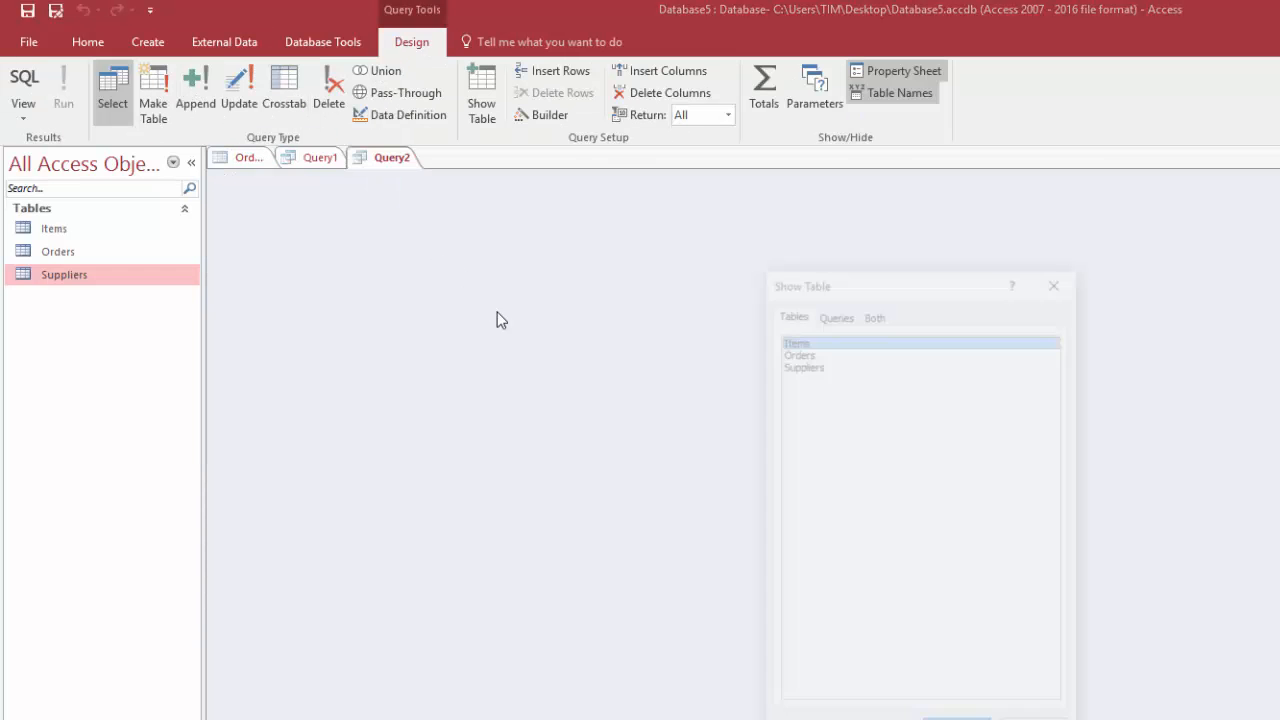
pyautogui.click(790, 351)
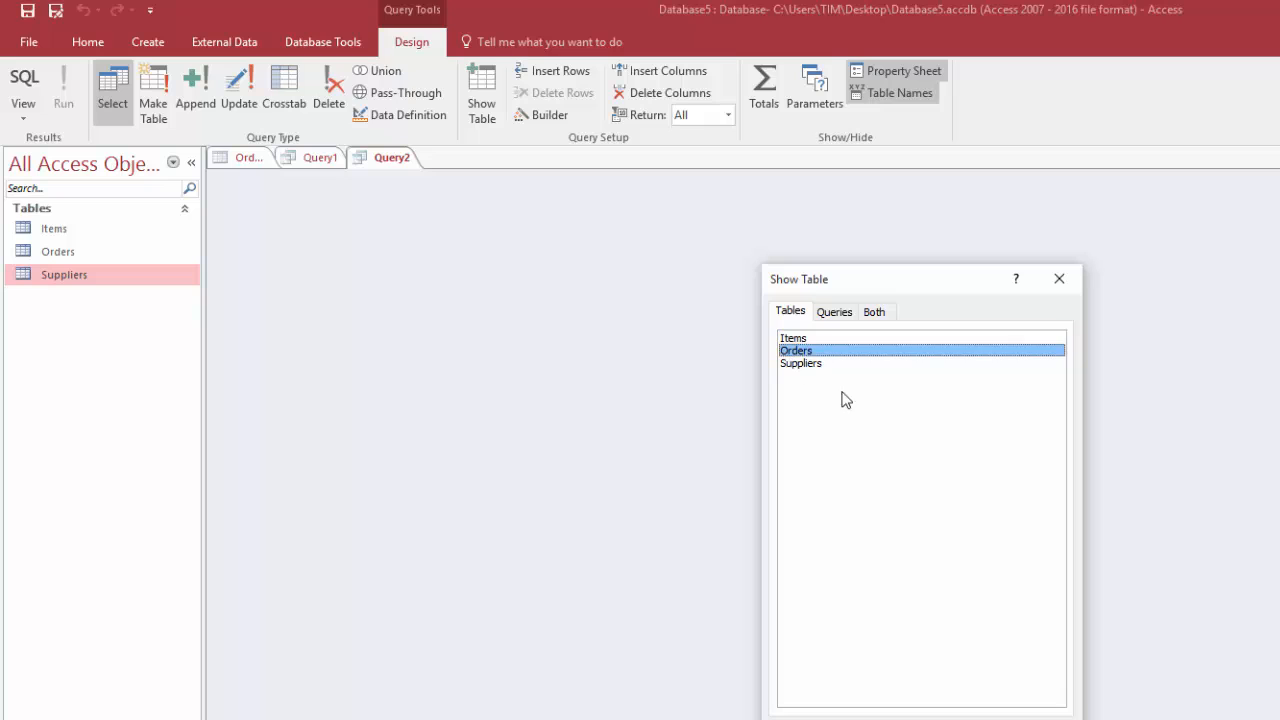
pyautogui.click(930, 718)
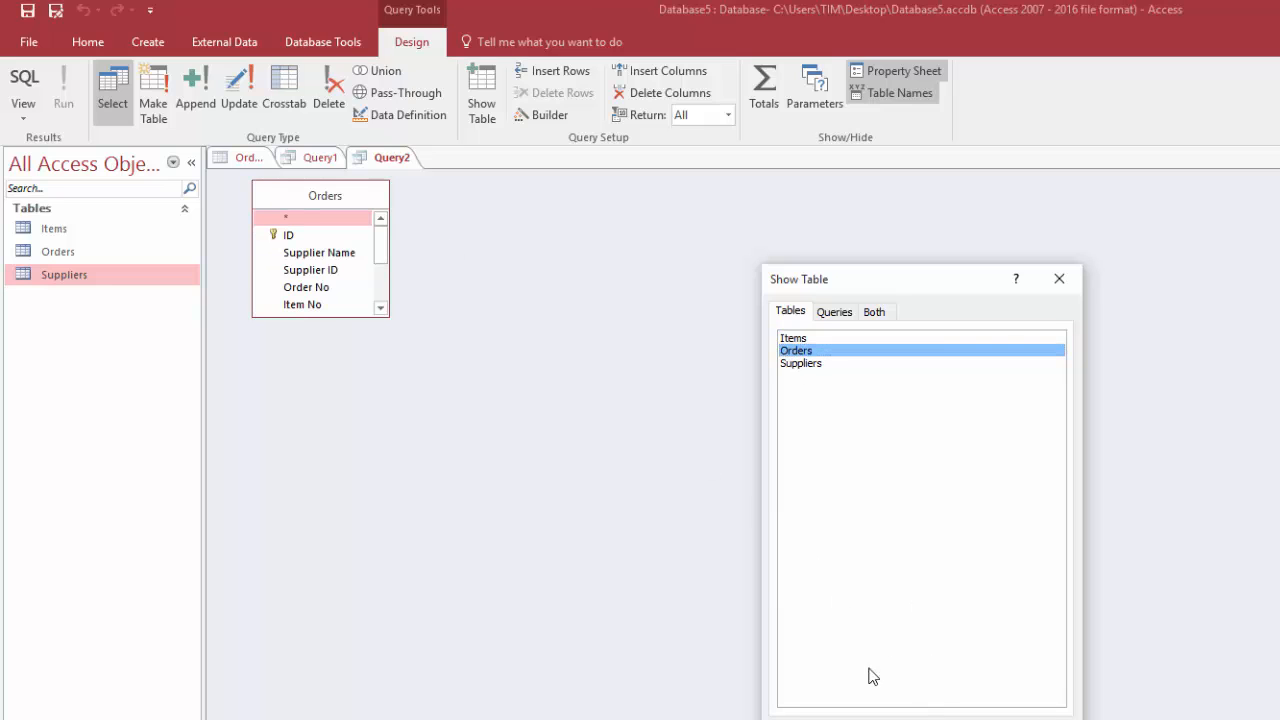
pyautogui.press('Escape')
pyautogui.moveTo(337, 316); pyautogui.dragTo(337, 432)
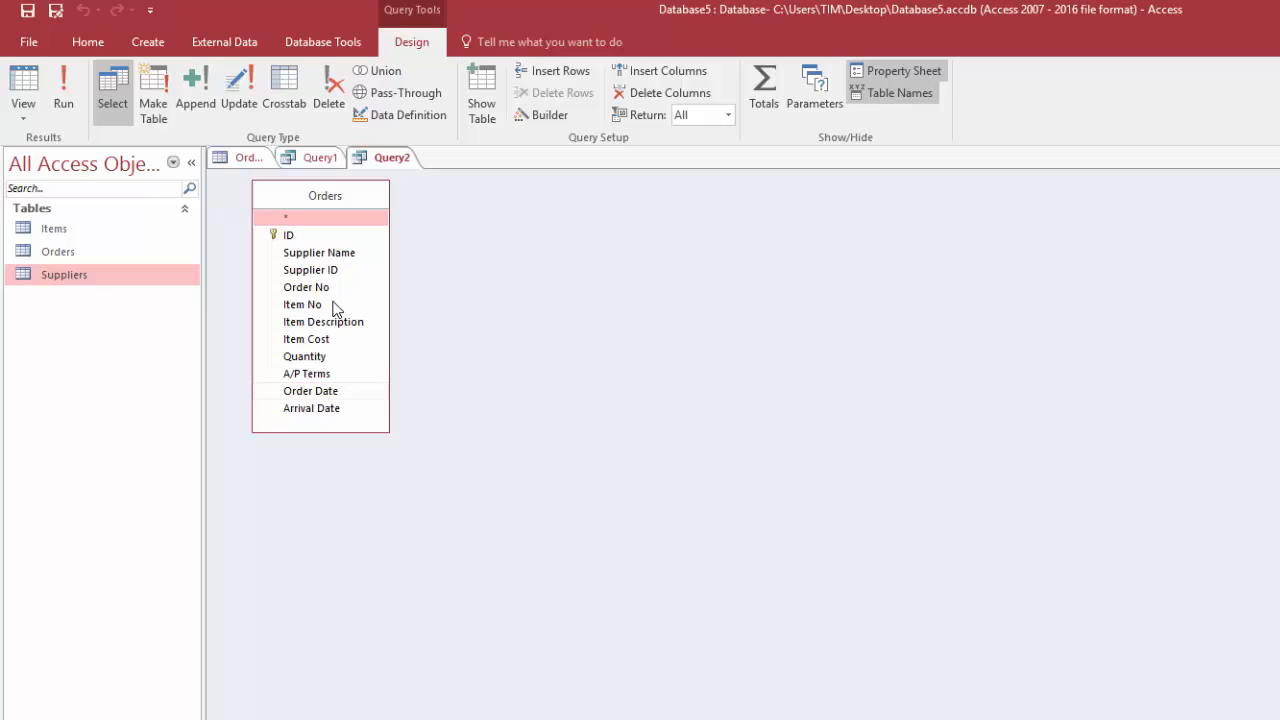
# Turn the new query into an append query that targets the Items table in the current database
pyautogui.click(194, 92)
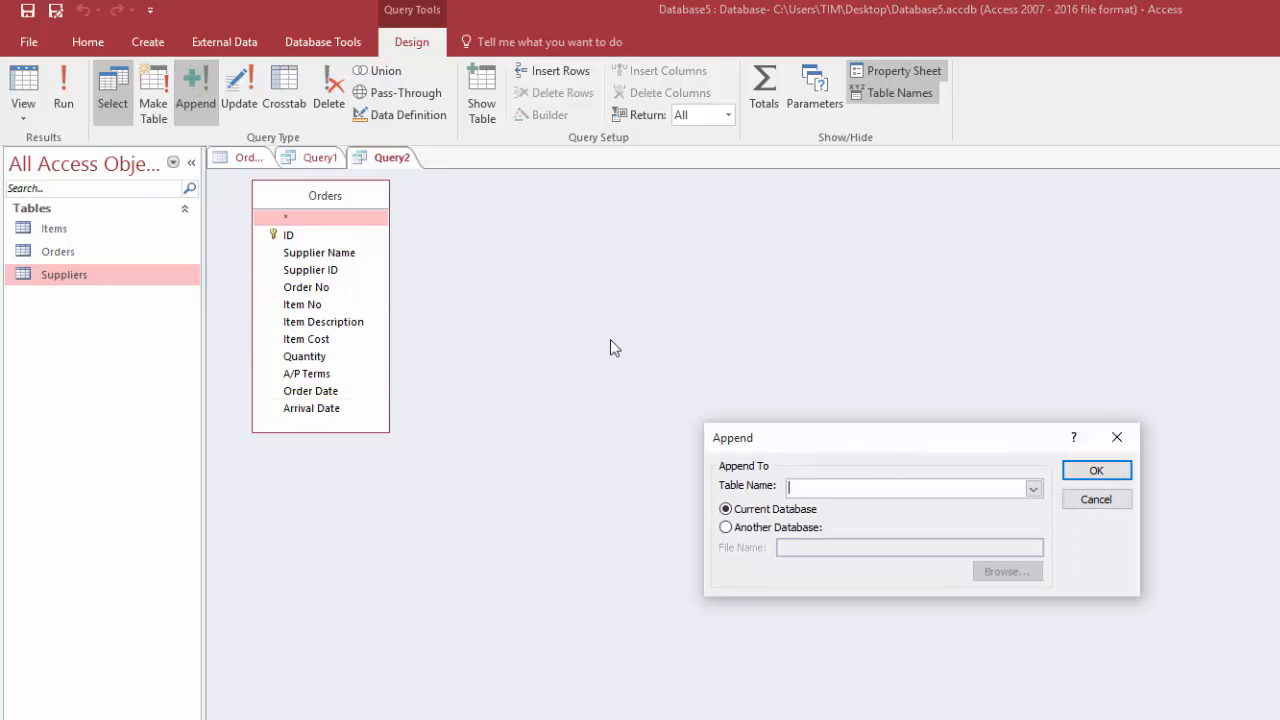
pyautogui.click(1033, 488)
pyautogui.click(878, 507)
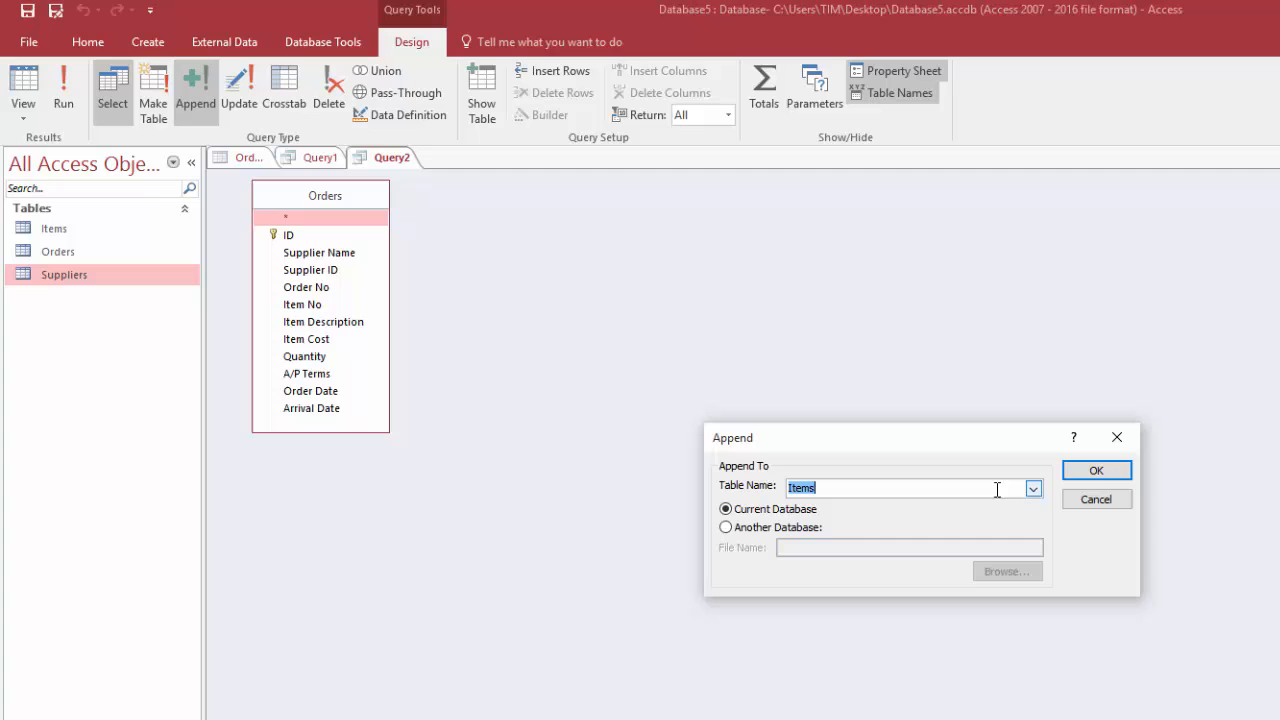
pyautogui.click(1096, 470)
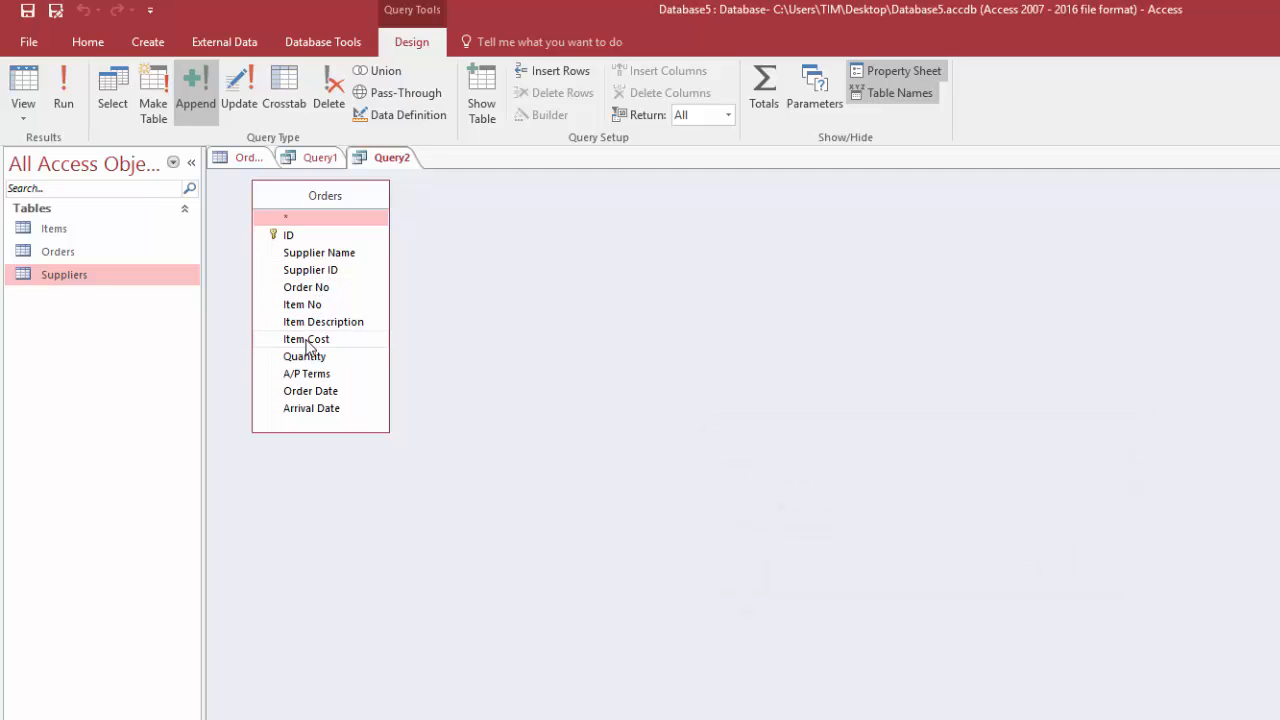
# Group the append query by Item No and Item Description, mapped to Iem NO and Iem Description, and run it
pyautogui.doubleClick(310, 306)
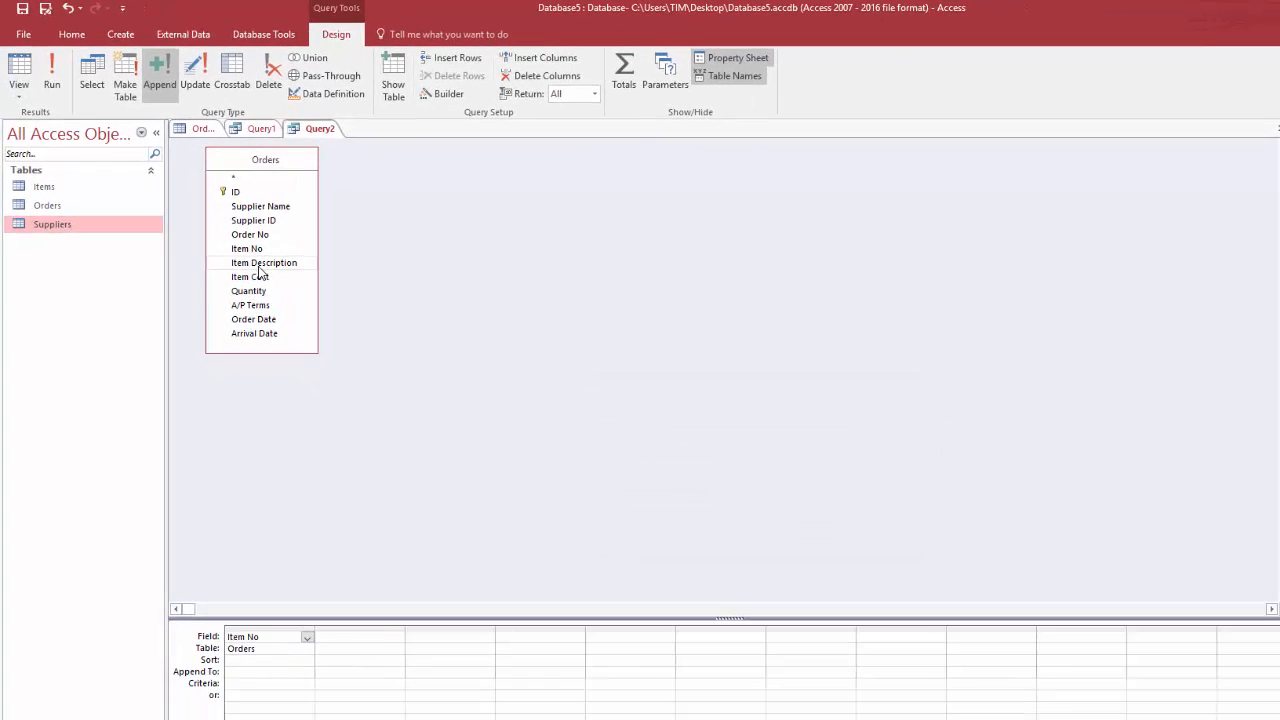
pyautogui.doubleClick(317, 326)
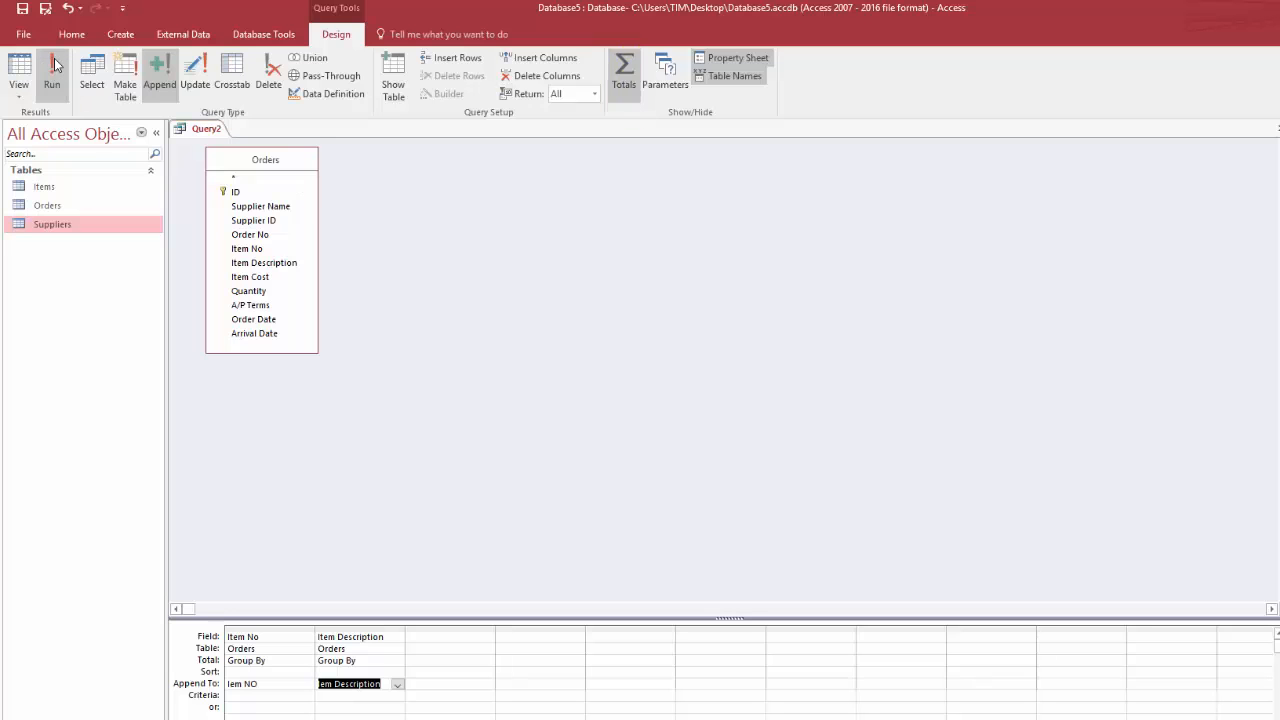
pyautogui.click(58, 70)
pyautogui.click(715, 454)
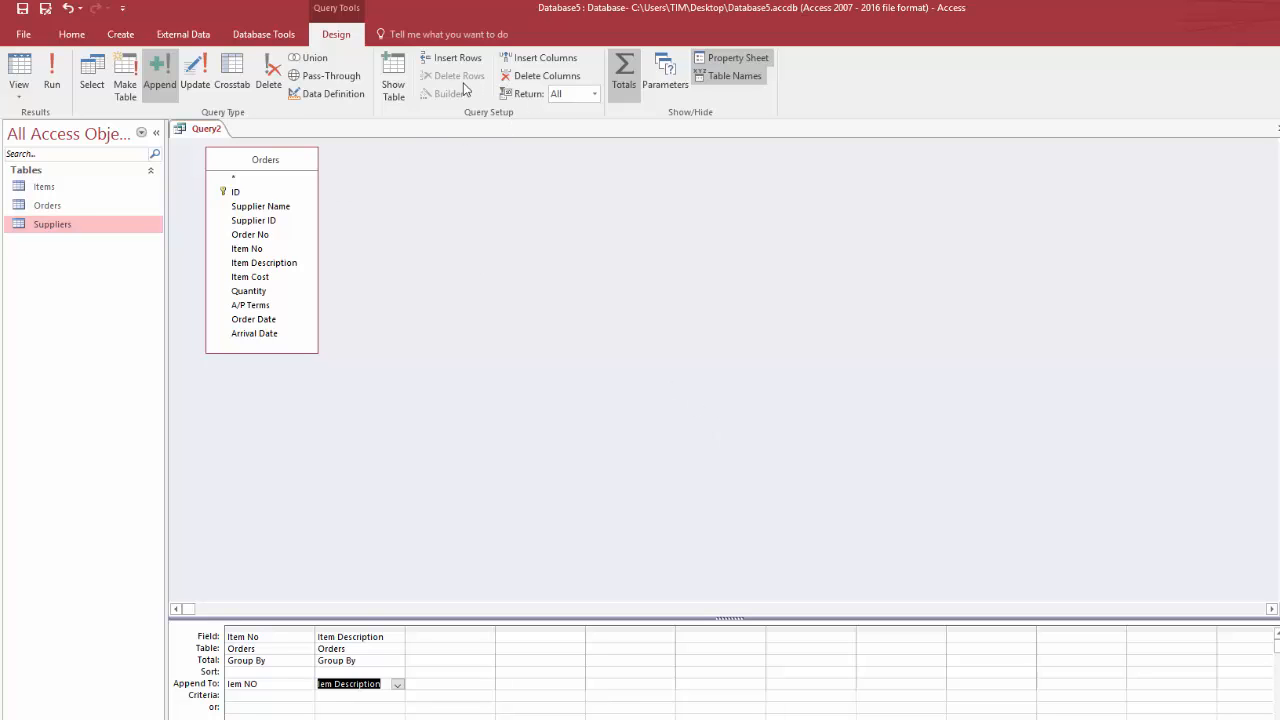
# Open the Items table, fit the Iem Description column to its contents, and close the table
pyautogui.click(48, 189)
pyautogui.doubleClick(48, 189)
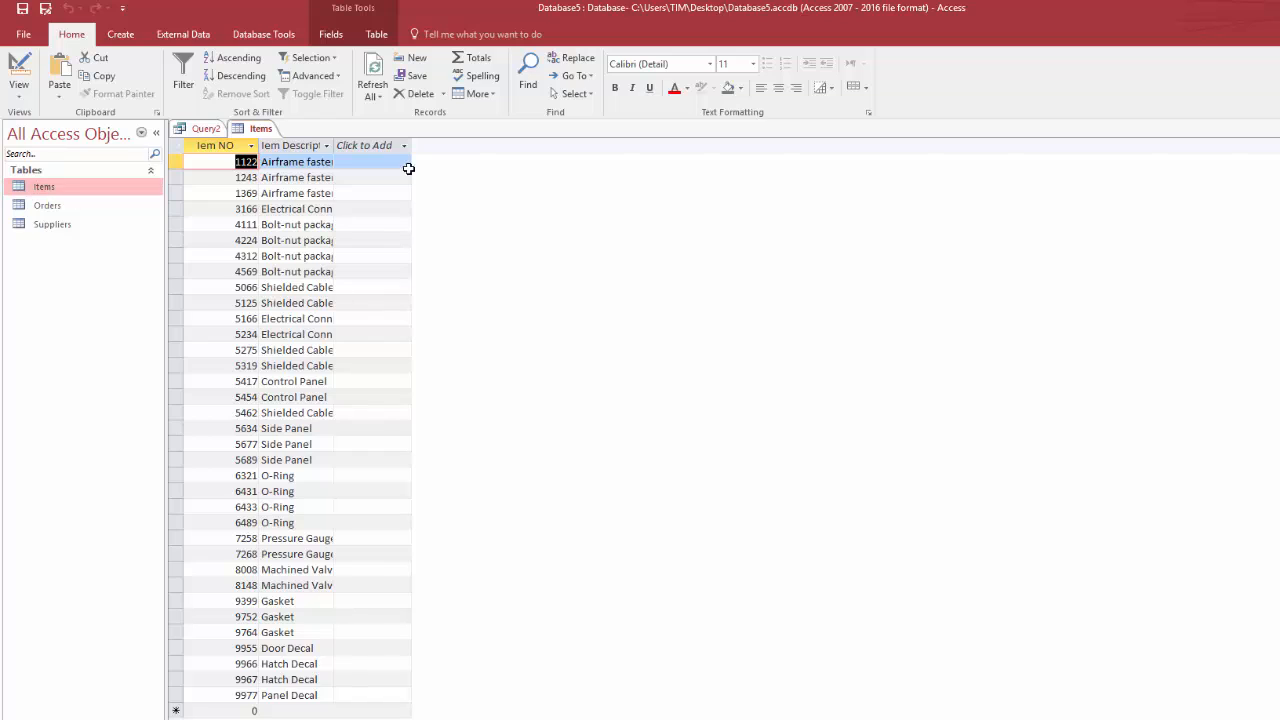
pyautogui.doubleClick(334, 147)
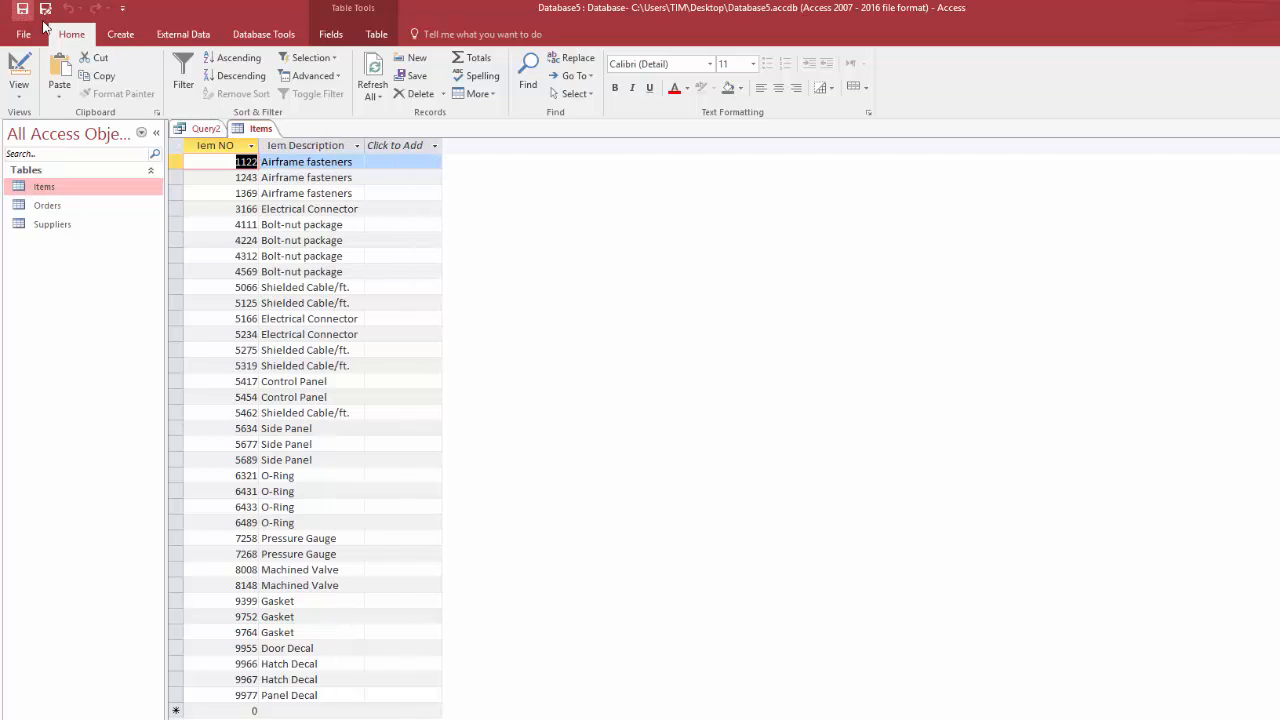
pyautogui.rightClick(259, 126)
pyautogui.click(299, 156)
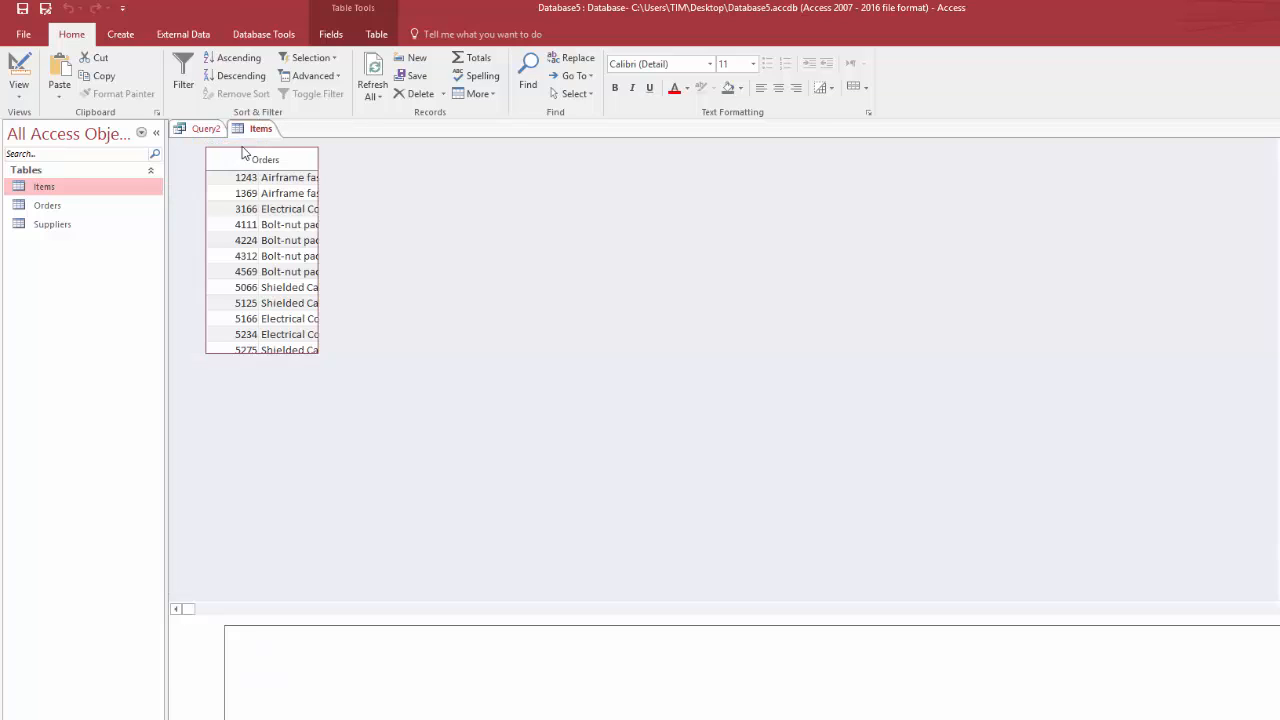
pyautogui.click(55, 187)
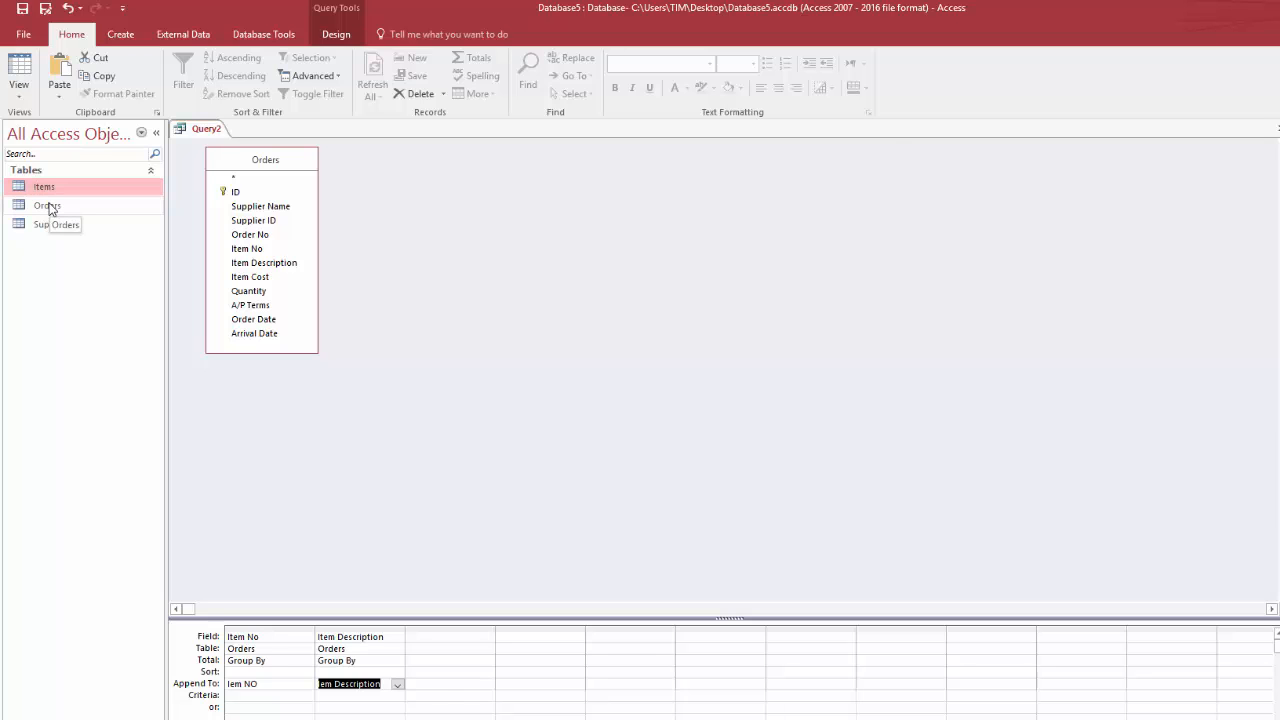
# Delete the Item Description field from the Orders table design
pyautogui.doubleClick(48, 206)
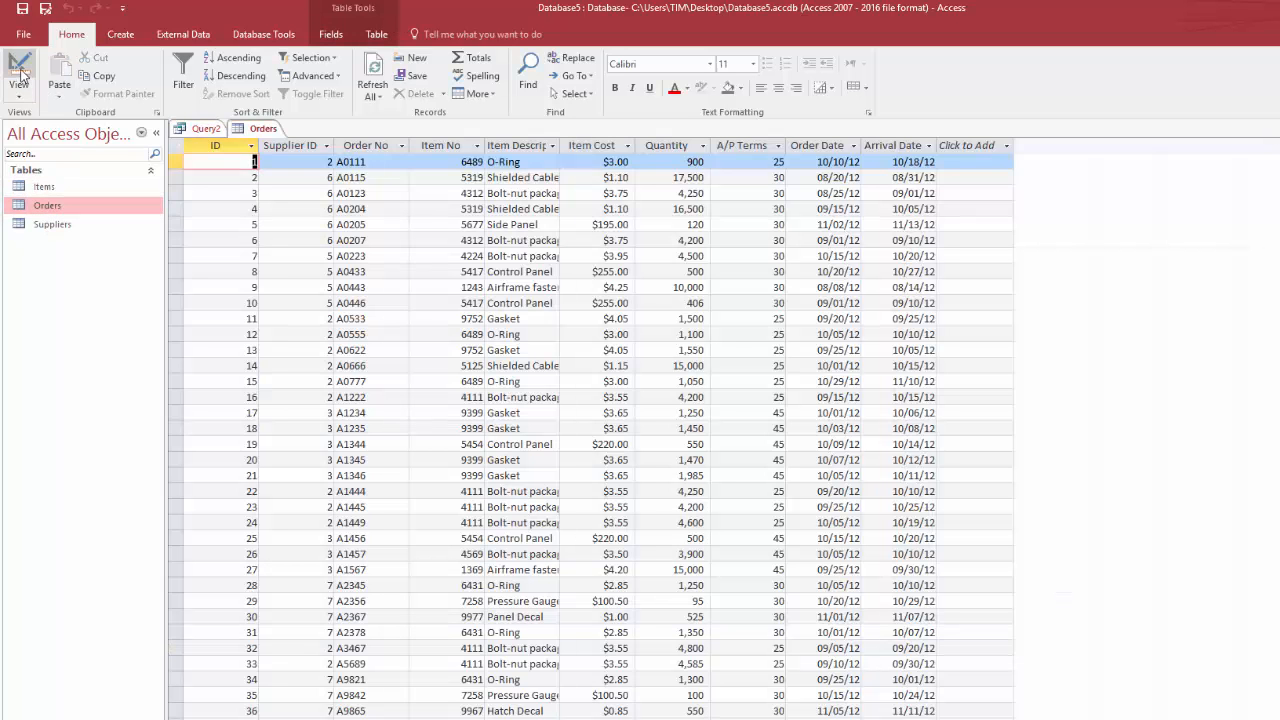
pyautogui.click(24, 76)
pyautogui.click(174, 220)
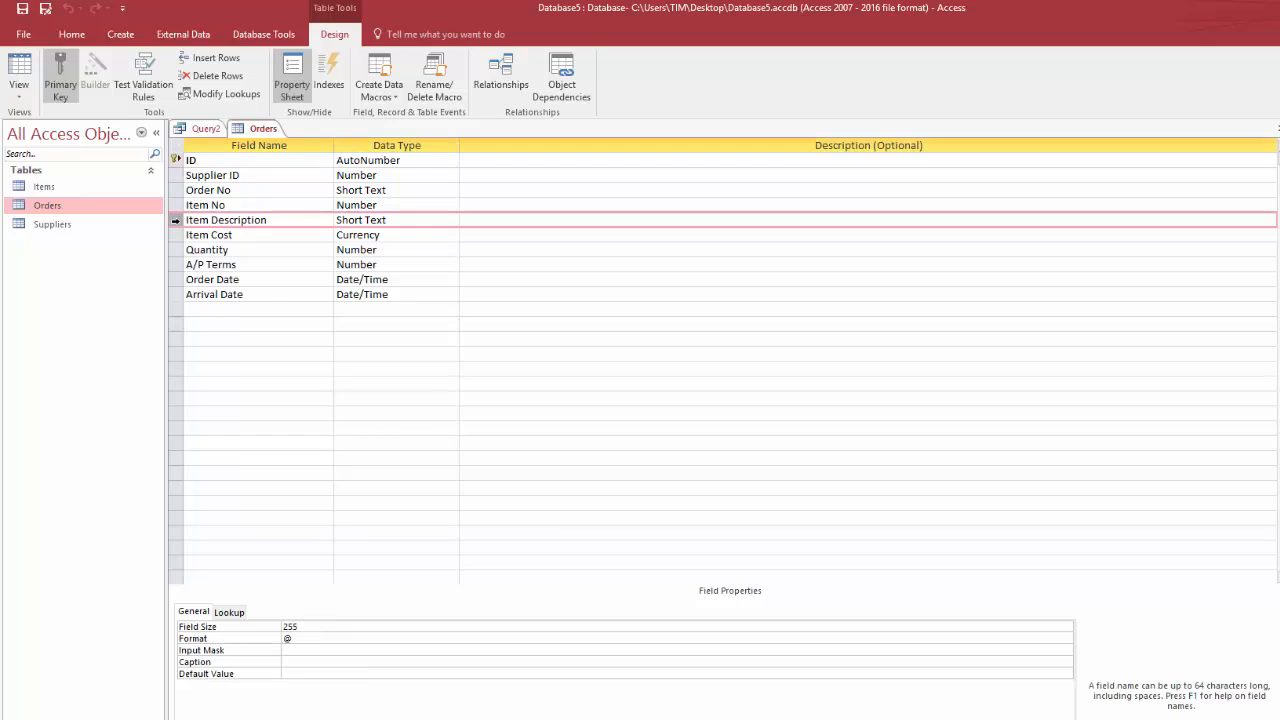
pyautogui.rightClick(176, 225)
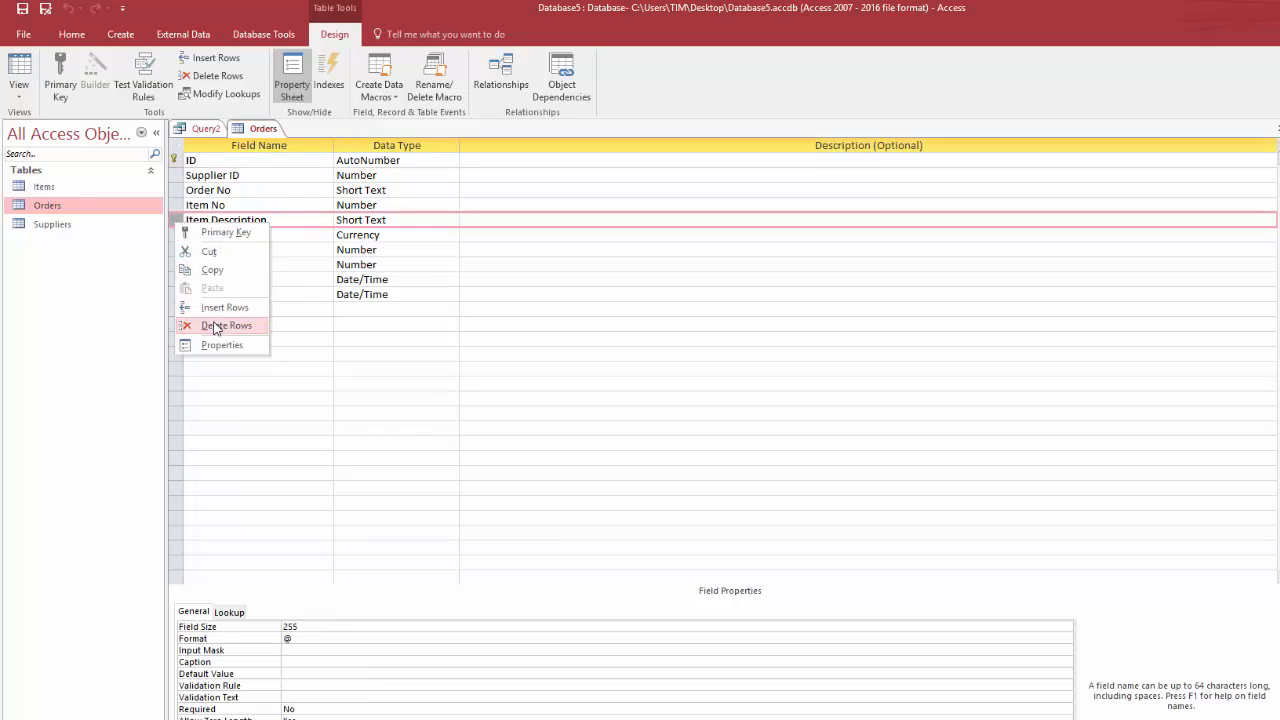
pyautogui.click(213, 323)
pyautogui.click(718, 451)
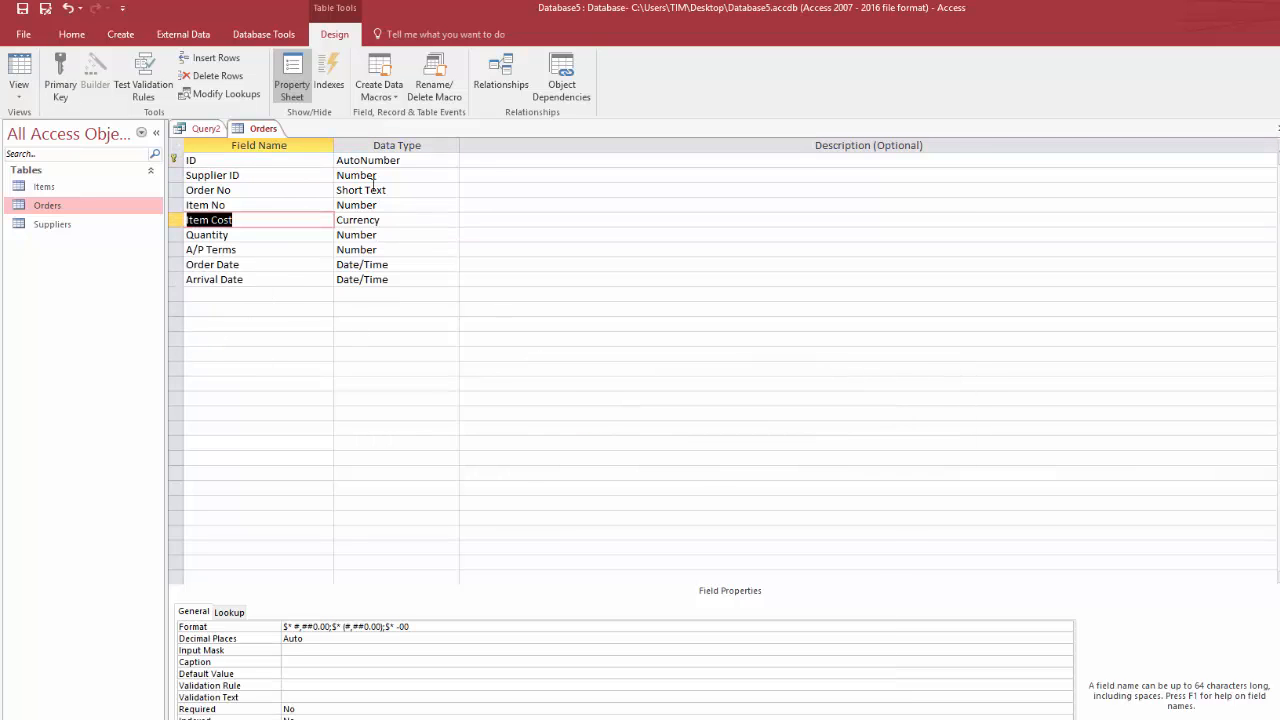
# Save the Orders table, check its records in Datasheet View and return to its design
pyautogui.click(24, 76)
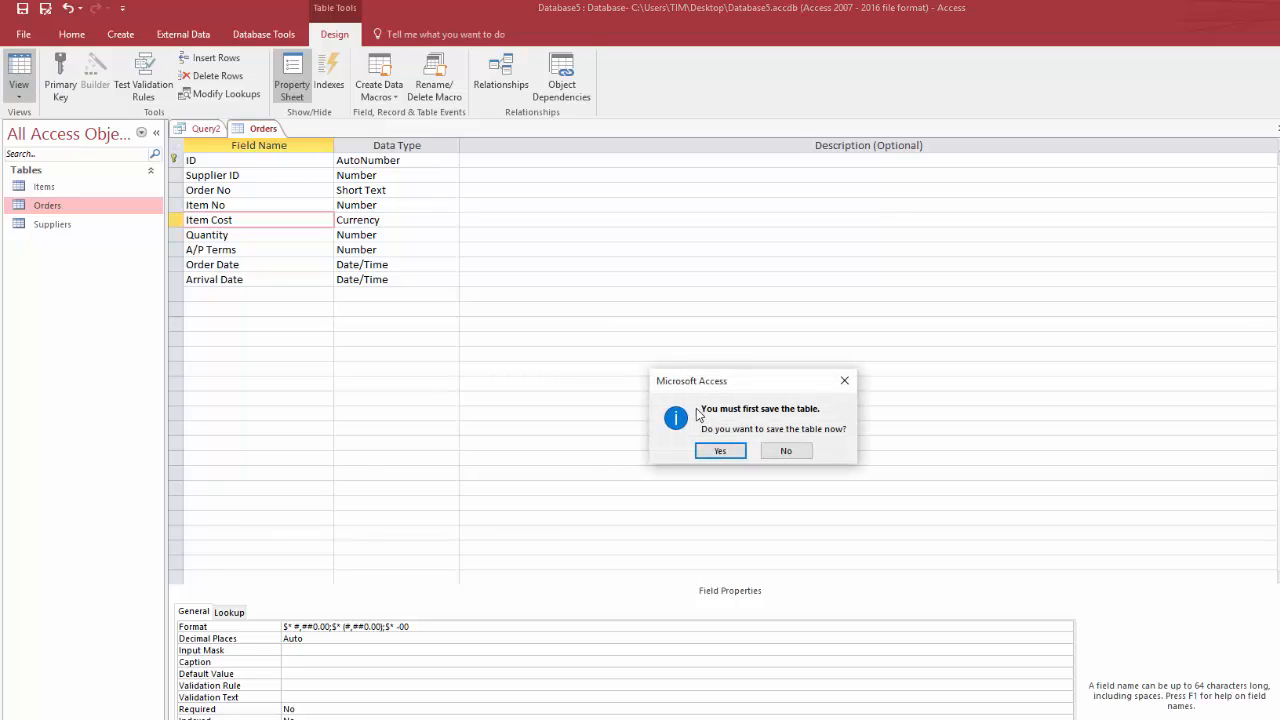
pyautogui.click(720, 450)
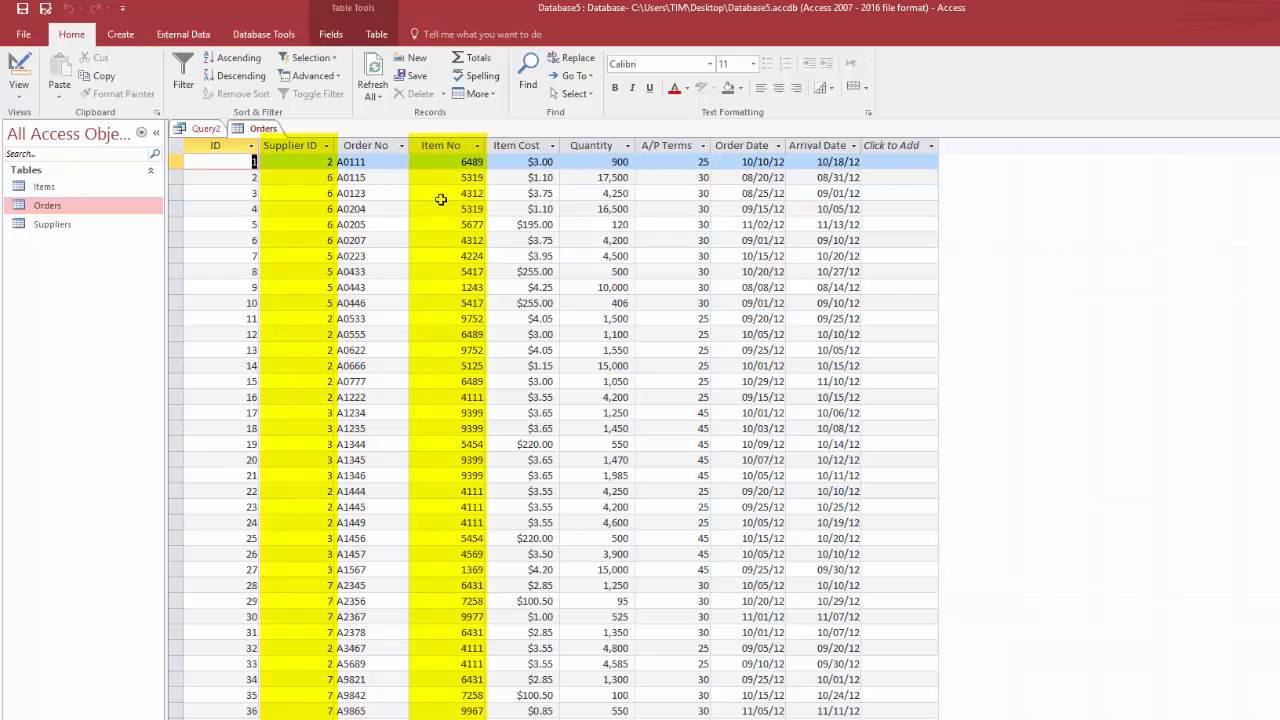
pyautogui.click(16, 74)
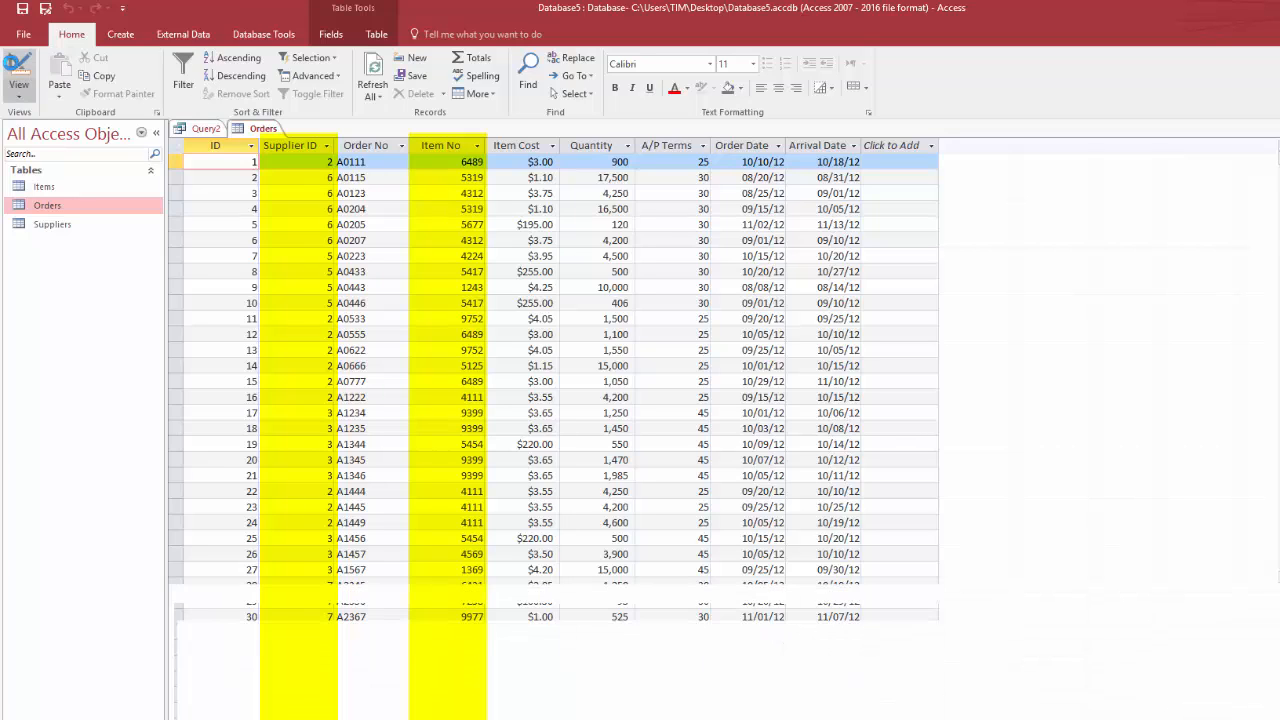